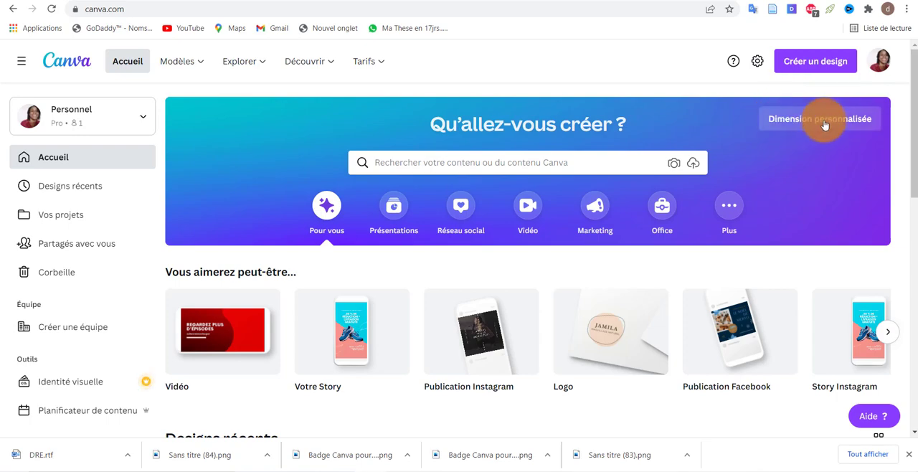
Step: Create a new custom-size design of 1140 × 400 px
{"action": "left_click", "coordinate": [825, 124]}
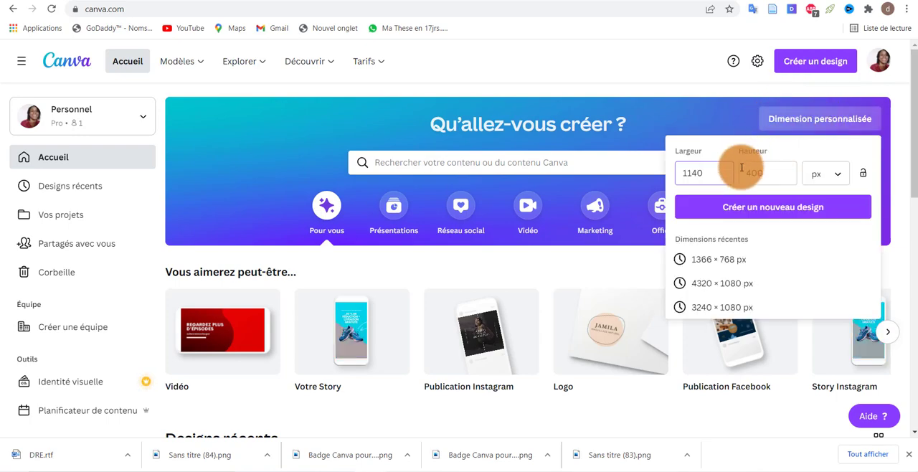
{"action": "type", "text": "1140"}
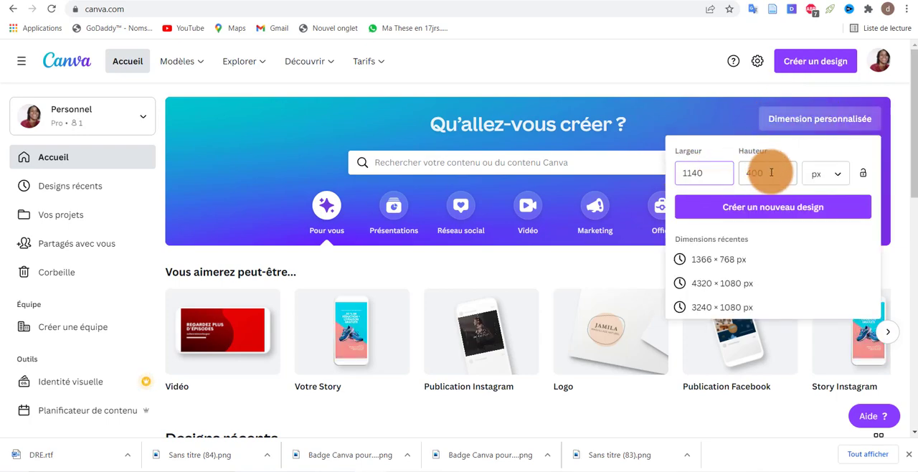
{"action": "left_click", "coordinate": [760, 207]}
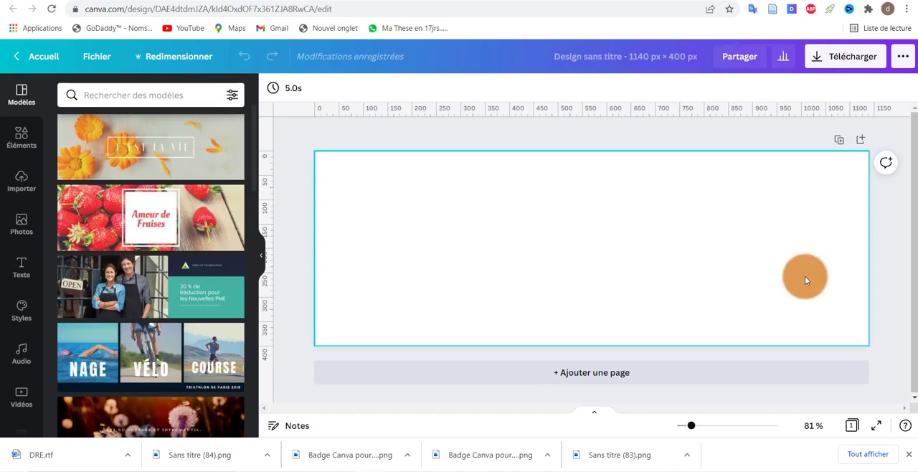
Step: Add a body text line to the page reading "LA PROMO TERMINE DANS"
{"action": "left_click", "coordinate": [22, 267]}
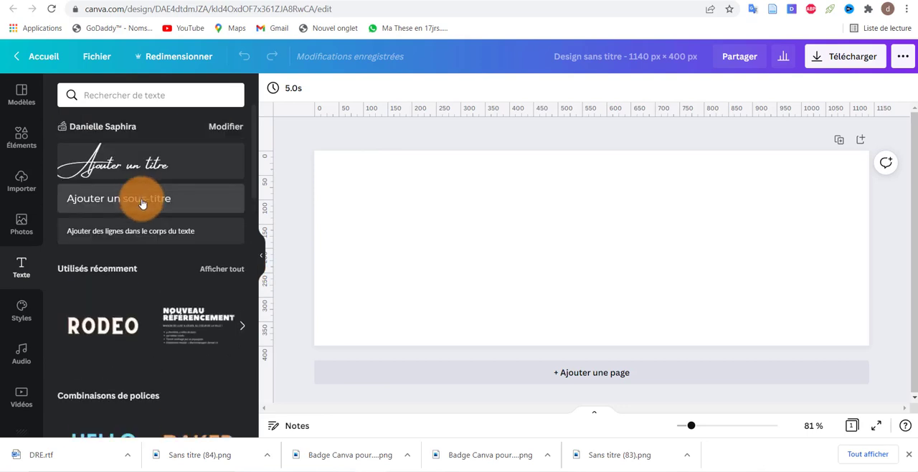
{"action": "left_click", "coordinate": [144, 231]}
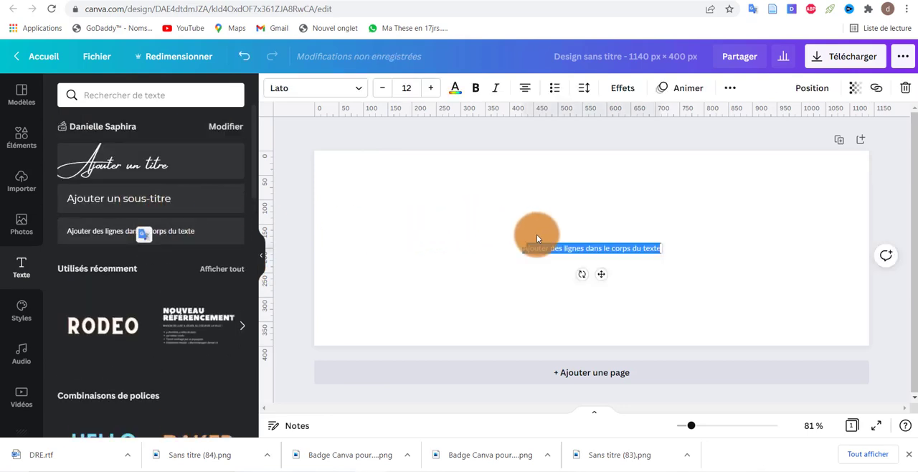
{"action": "key", "text": "BackSpace"}
{"action": "type", "text": "LA PROMO TERMINE DANS"}
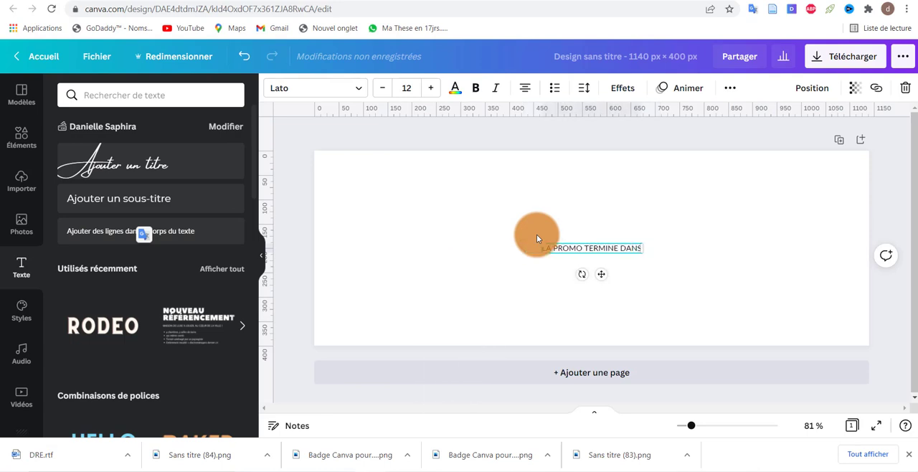
Step: Set the text line to size 23 and bold, and place it centred near the page's upper edge
{"action": "left_click", "coordinate": [431, 87]}
{"action": "left_click_drag", "start_coordinate": [610, 287], "coordinate": [601, 211]}
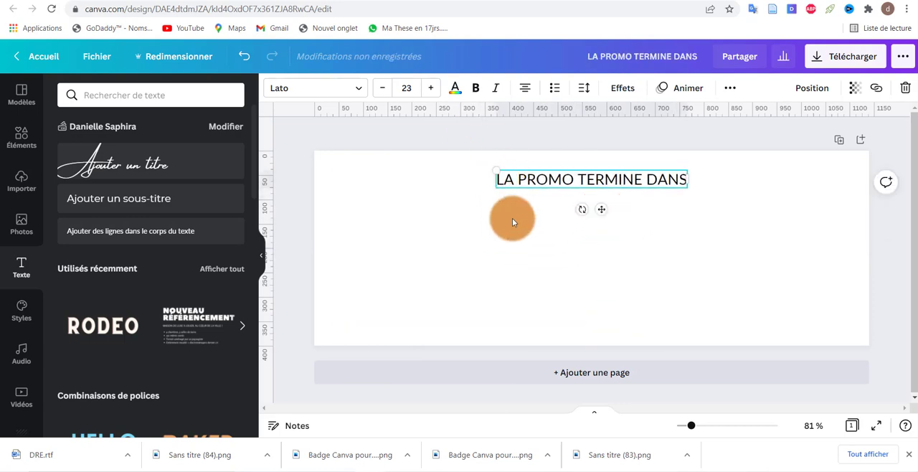
{"action": "left_click", "coordinate": [476, 88]}
{"action": "left_click", "coordinate": [522, 232]}
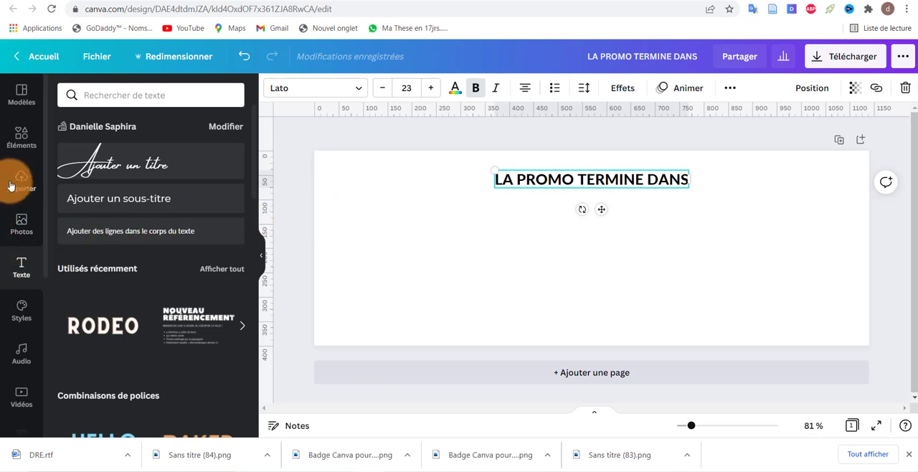
Step: Add a square shape, shrink it to about 120 px wide, and place it below the title, left of centre
{"action": "left_click", "coordinate": [21, 143]}
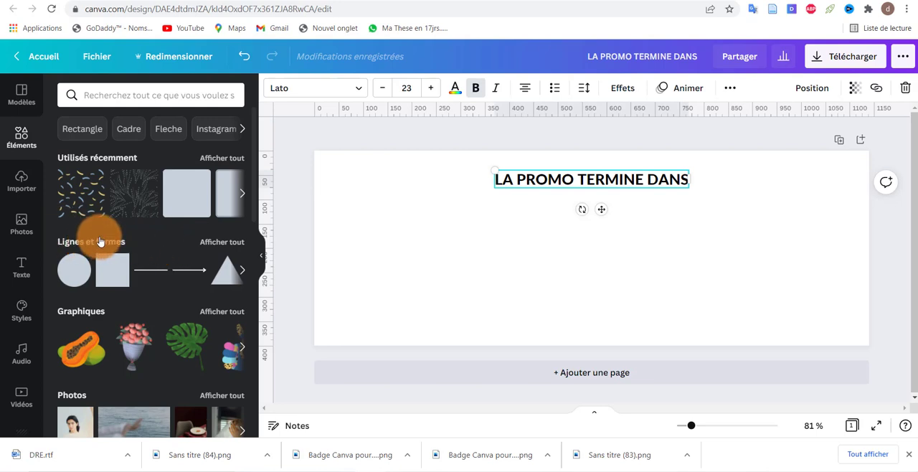
{"action": "left_click", "coordinate": [219, 245]}
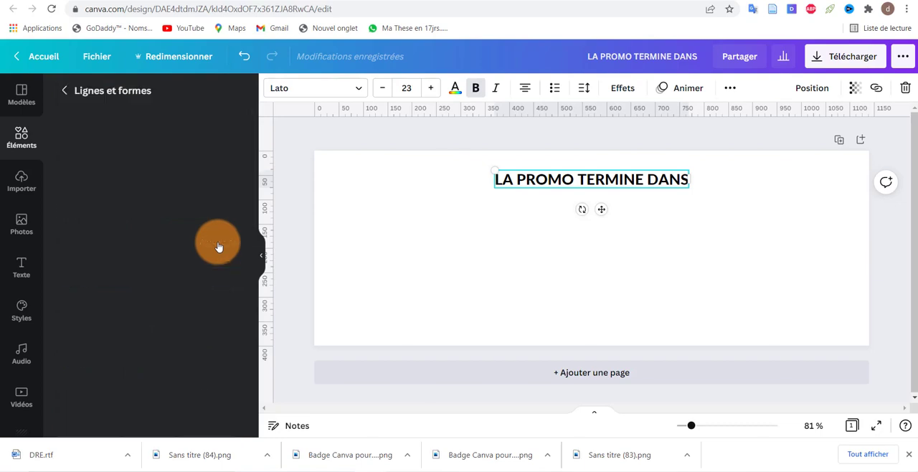
{"action": "scroll", "coordinate": [102, 194], "scroll_direction": "down", "scroll_amount": 3}
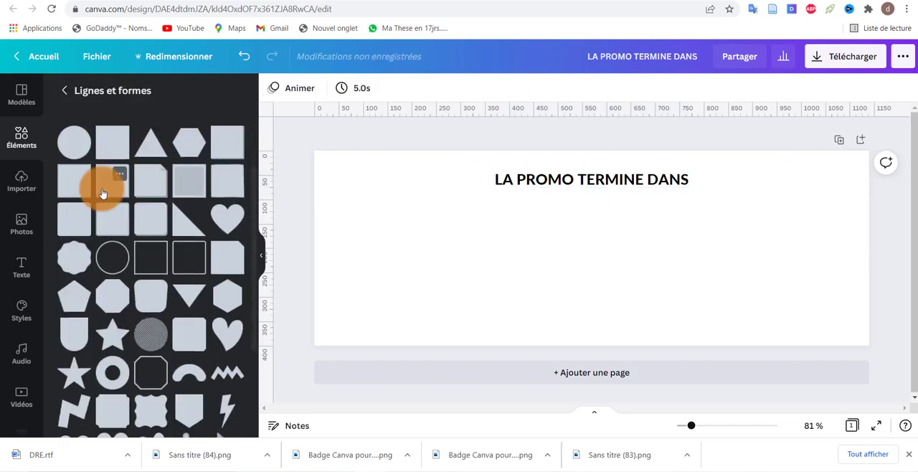
{"action": "left_click", "coordinate": [106, 152]}
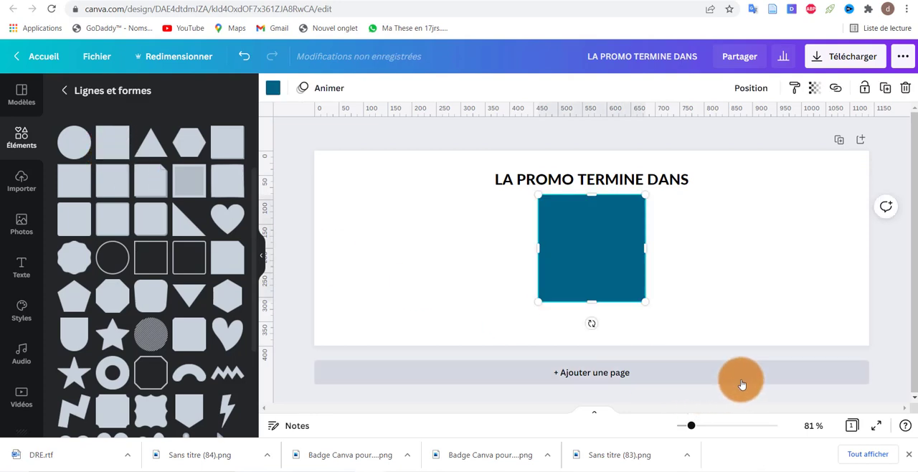
{"action": "left_click_drag", "start_coordinate": [643, 299], "coordinate": [596, 253]}
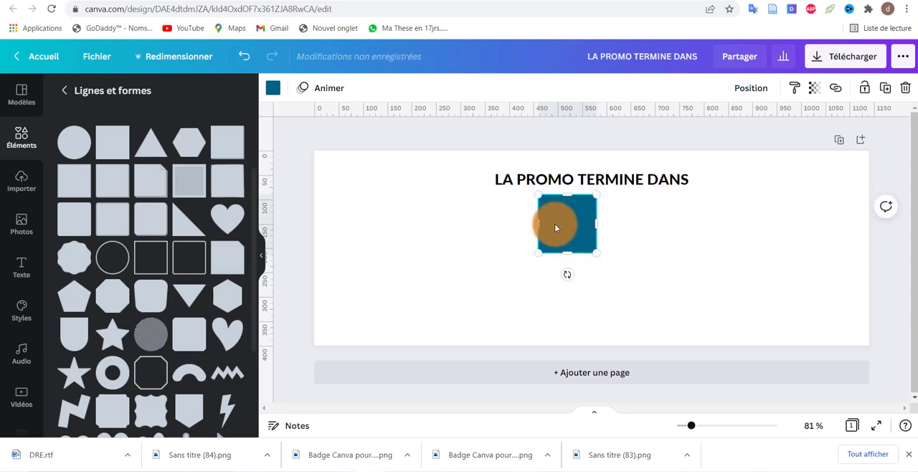
{"action": "left_click_drag", "start_coordinate": [555, 228], "coordinate": [477, 247]}
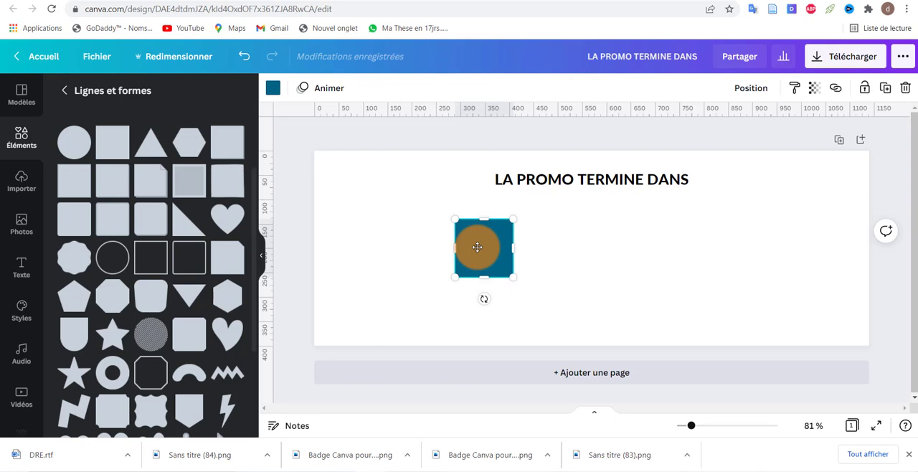
{"action": "key", "text": "Escape"}
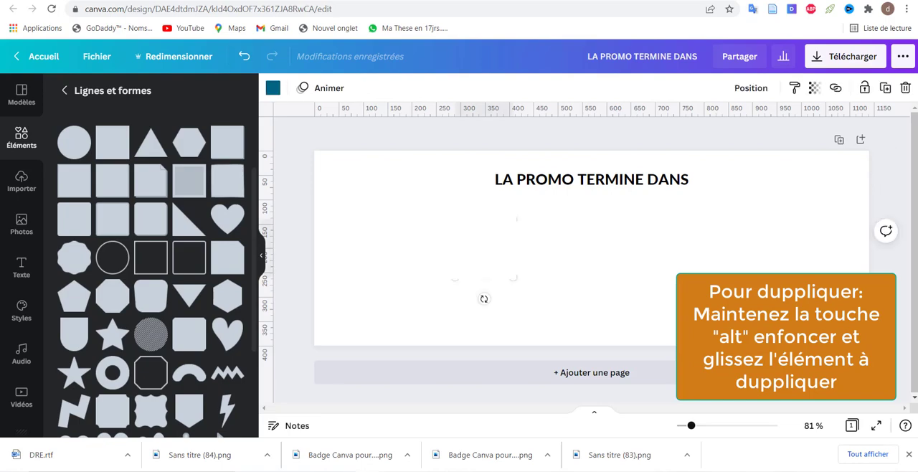
Step: Duplicate the blue square three times to the right to form a row of four squares
{"action": "left_click_drag", "start_coordinate": [486, 249], "coordinate": [729, 254]}
{"action": "left_click_drag", "start_coordinate": [651, 252], "coordinate": [646, 251]}
{"action": "left_click", "coordinate": [739, 254]}
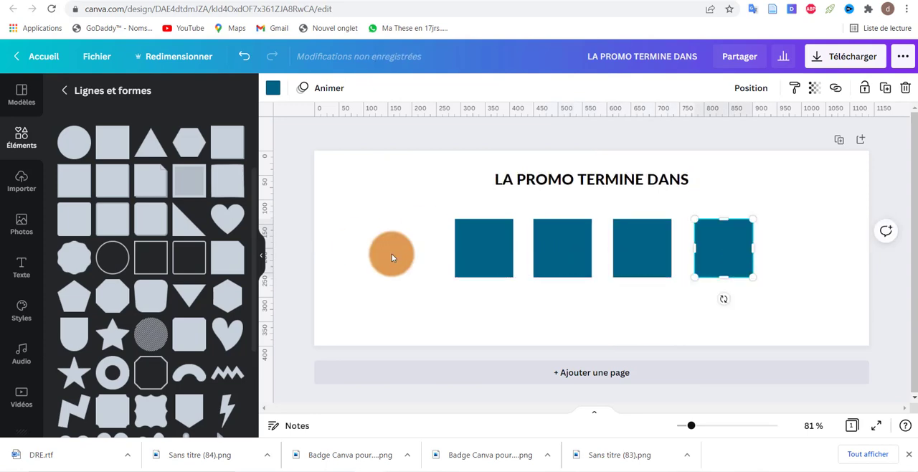
Step: Space the four squares evenly in their row and centre the row horizontally under the title
{"action": "left_click", "coordinate": [784, 264]}
{"action": "left_click_drag", "start_coordinate": [762, 259], "coordinate": [426, 247]}
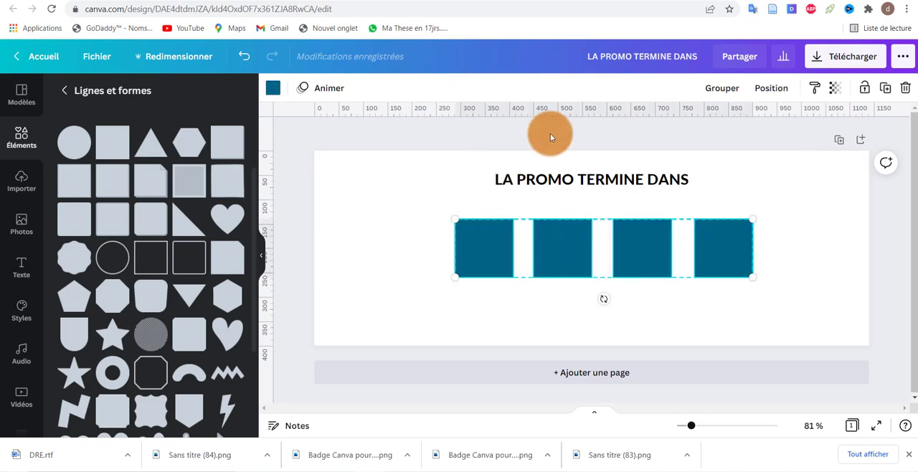
{"action": "left_click", "coordinate": [761, 97]}
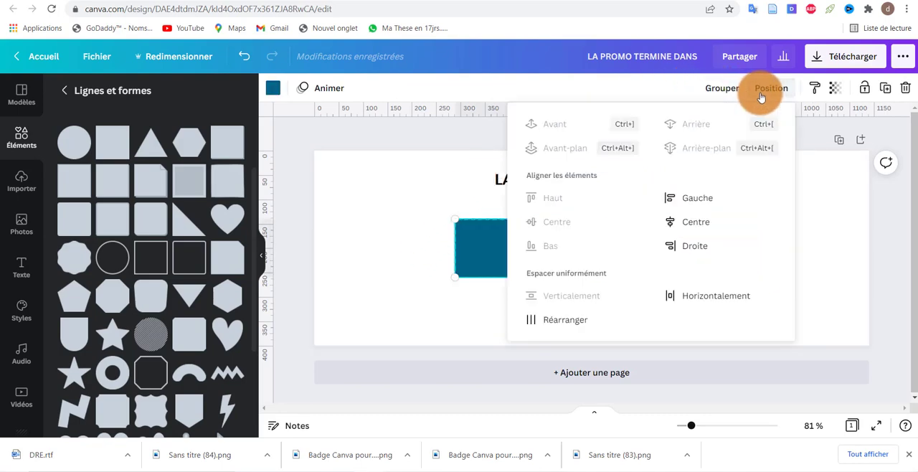
{"action": "left_click", "coordinate": [556, 320]}
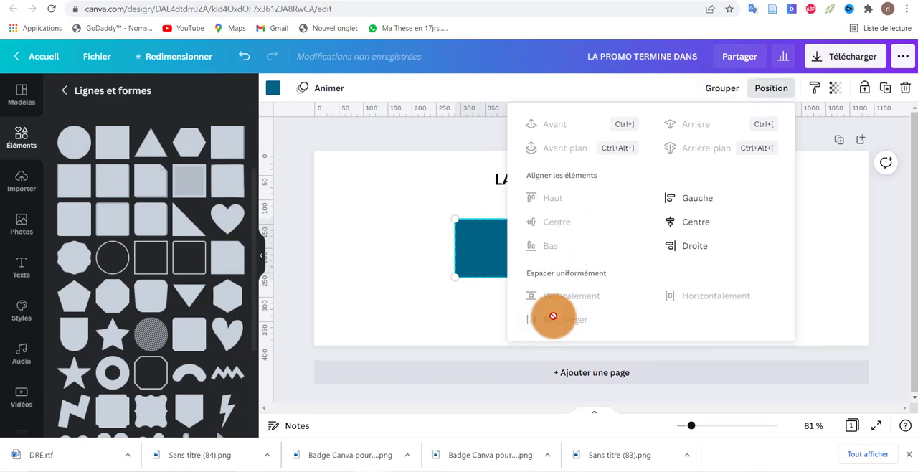
{"action": "left_click", "coordinate": [477, 306]}
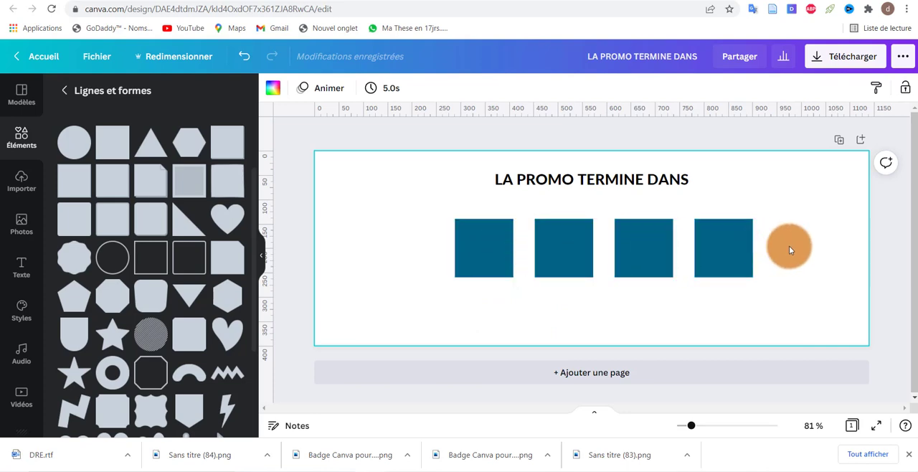
{"action": "left_click_drag", "start_coordinate": [792, 246], "coordinate": [399, 236]}
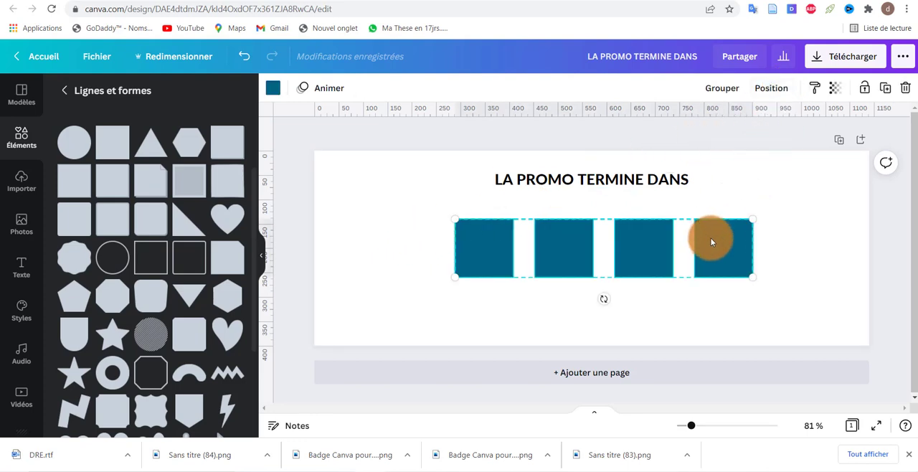
{"action": "mouse_move", "coordinate": [712, 242]}
{"action": "left_mouse_down"}
{"action": "mouse_move", "coordinate": [722, 239]}
{"action": "mouse_move", "coordinate": [696, 237]}
{"action": "left_mouse_up"}
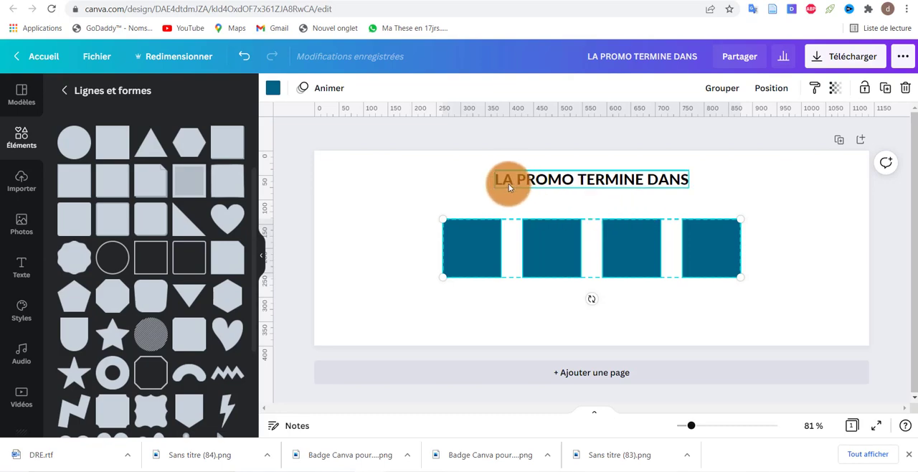
Step: Add a "Jours" text label at size 14 centred above the first square
{"action": "type", "text": "tJours"}
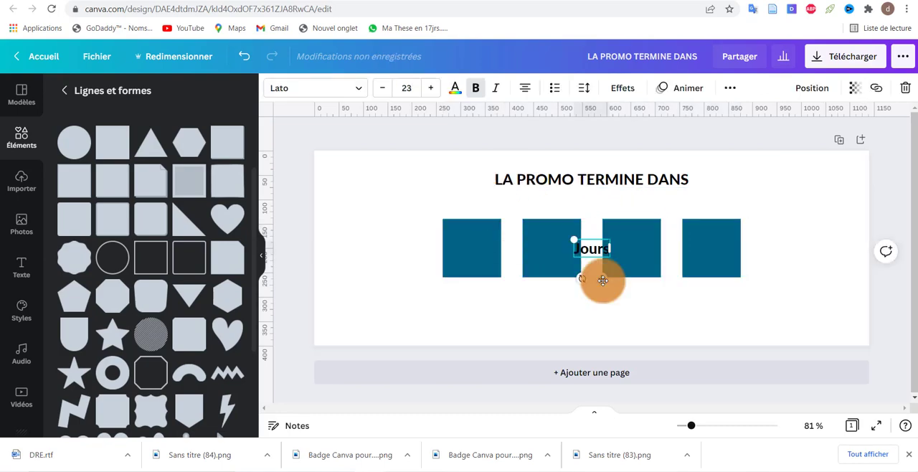
{"action": "left_click_drag", "start_coordinate": [599, 279], "coordinate": [562, 238]}
{"action": "triple_click", "coordinate": [383, 93]}
{"action": "triple_click", "coordinate": [383, 94]}
{"action": "triple_click", "coordinate": [383, 93]}
Step: Duplicate the "Jours" label above the second square and change its text to "Heures"
{"action": "key", "text": "ctrl+d"}
{"action": "double_click", "coordinate": [551, 208]}
{"action": "type", "text": "Heures"}
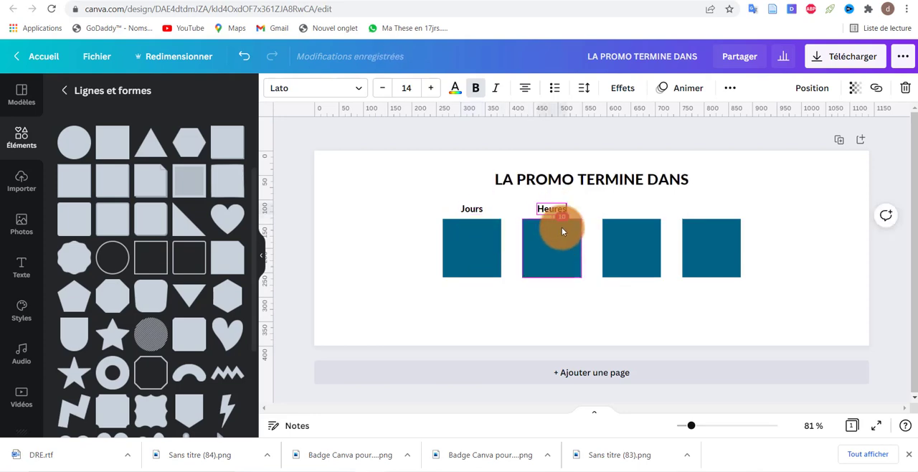
{"action": "left_click", "coordinate": [585, 235]}
Step: Duplicate the "Heures" label above the third square and change its text to "Minutes"
{"action": "left_click", "coordinate": [557, 210]}
{"action": "left_click_drag", "start_coordinate": [557, 211], "coordinate": [640, 237]}
{"action": "double_click", "coordinate": [639, 208]}
{"action": "type", "text": "Minutes"}
{"action": "left_click", "coordinate": [642, 196]}
Step: Duplicate the "Minutes" label above the fourth square and change its text to "Secondes"
{"action": "left_click", "coordinate": [639, 208]}
{"action": "left_click", "coordinate": [641, 219]}
{"action": "left_click_drag", "start_coordinate": [629, 208], "coordinate": [708, 208]}
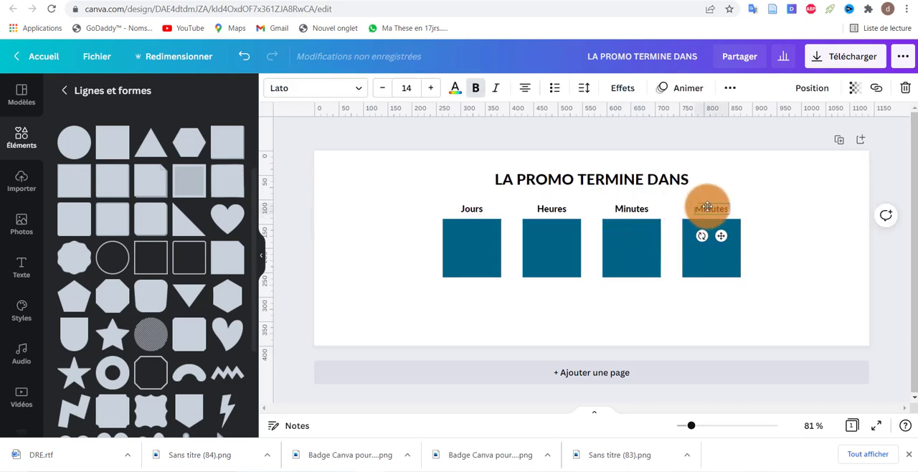
{"action": "double_click", "coordinate": [719, 208]}
{"action": "type", "text": "esSecond"}
{"action": "left_click", "coordinate": [761, 217]}
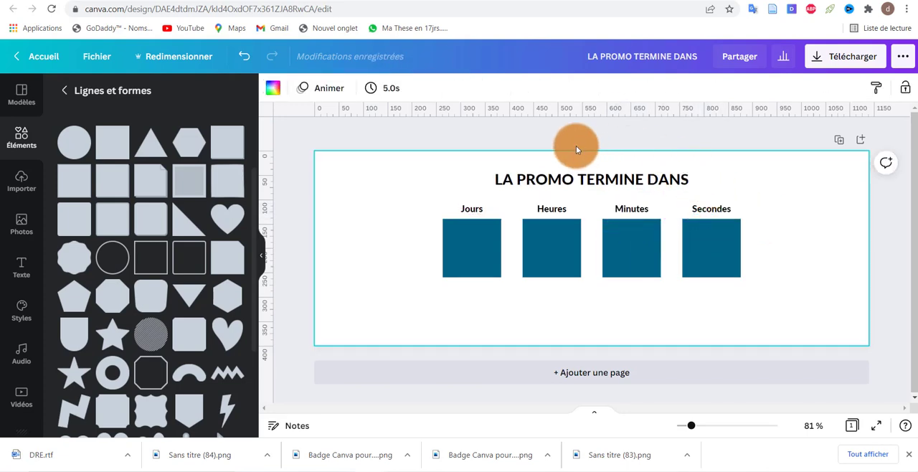
Step: Duplicate the title, change the copy's text to "03", and centre it inside the Jours square
{"action": "left_click", "coordinate": [542, 181]}
{"action": "key", "text": "ctrl+d"}
{"action": "left_click_drag", "start_coordinate": [543, 184], "coordinate": [488, 244]}
{"action": "double_click", "coordinate": [617, 247]}
{"action": "key", "text": "BackSpace"}
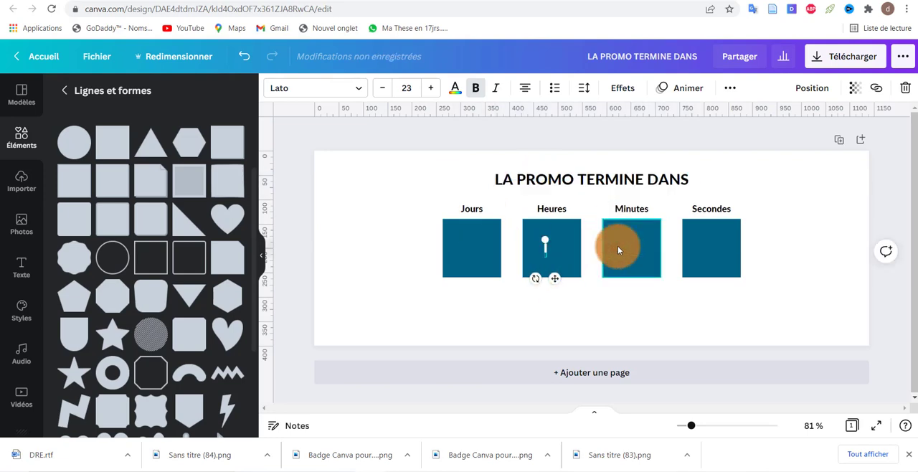
{"action": "type", "text": "03"}
{"action": "left_click_drag", "start_coordinate": [555, 279], "coordinate": [480, 280]}
{"action": "left_click", "coordinate": [529, 258]}
Step: Duplicate the "03" number into the Heures square and change it to "13"
{"action": "left_click_drag", "start_coordinate": [476, 247], "coordinate": [556, 249]}
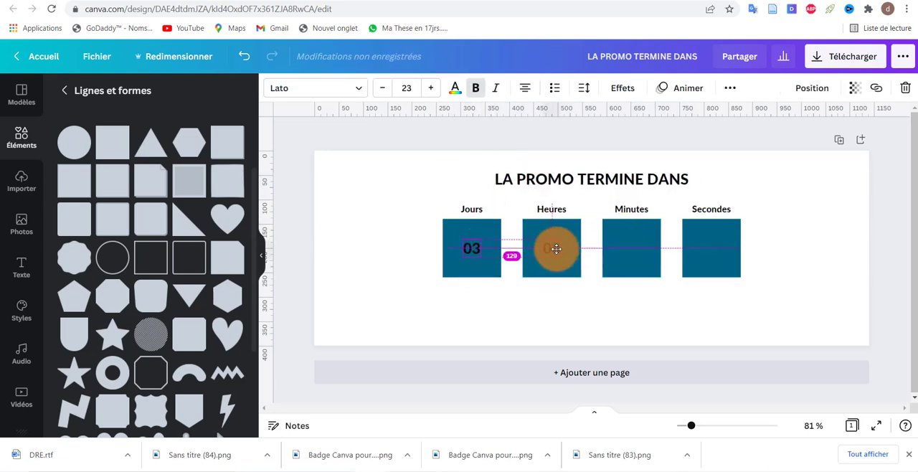
{"action": "double_click", "coordinate": [556, 249]}
{"action": "key", "text": "BackSpace"}
{"action": "type", "text": "13"}
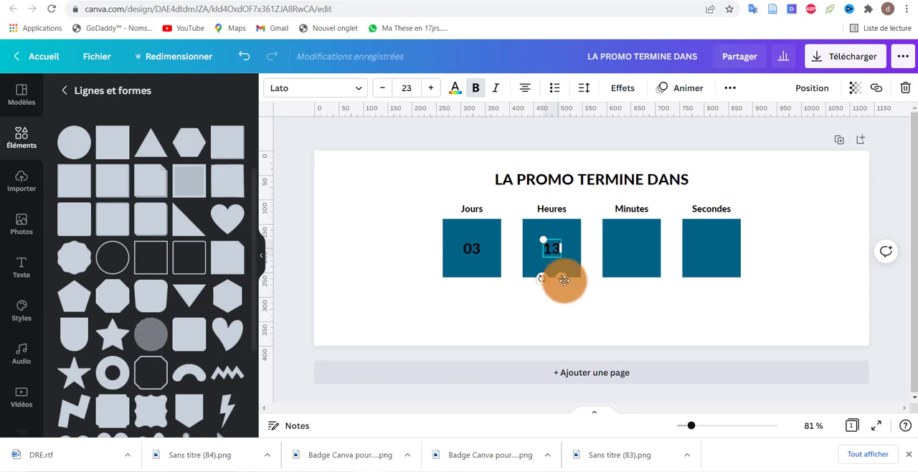
Step: Place copies of the number in the Minutes and Secondes squares, reading "45" and "02"
{"action": "left_click_drag", "start_coordinate": [565, 280], "coordinate": [713, 254]}
{"action": "key", "text": "BackSpace"}
{"action": "key", "text": "BackSpace"}
{"action": "type", "text": "45"}
{"action": "left_click", "coordinate": [634, 259]}
{"action": "double_click", "coordinate": [713, 254]}
{"action": "key", "text": "BackSpace"}
{"action": "type", "text": "02"}
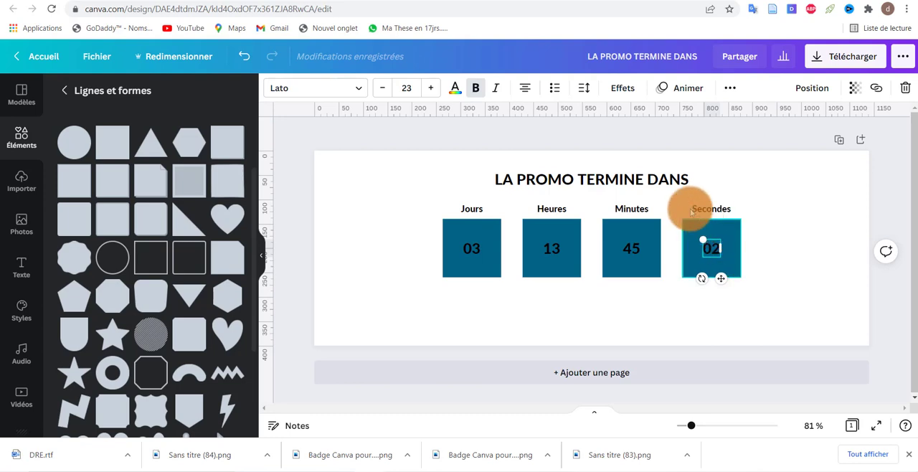
Step: Duplicate the title below the squares with the text "Un article acheté, un article offert", and slightly enlarge the original title
{"action": "left_click", "coordinate": [578, 178]}
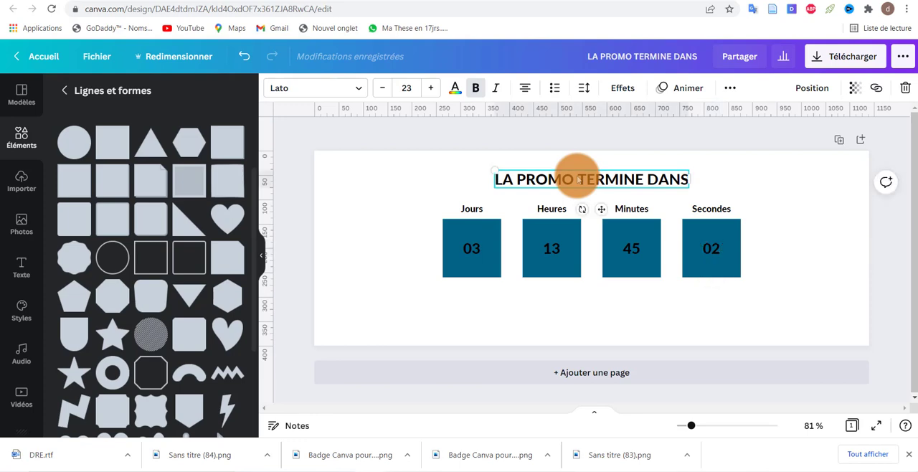
{"action": "left_click_drag", "start_coordinate": [578, 179], "coordinate": [627, 317]}
{"action": "type", "text": "article acheté, un article offert"}
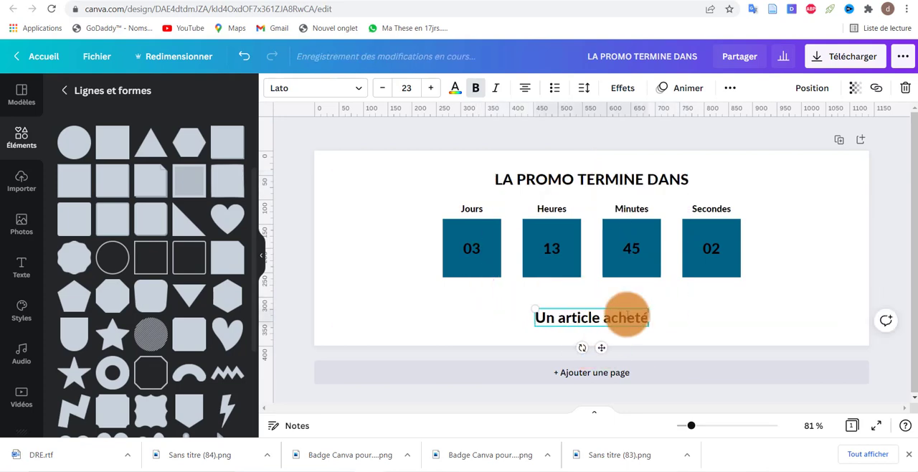
{"action": "left_click", "coordinate": [488, 128]}
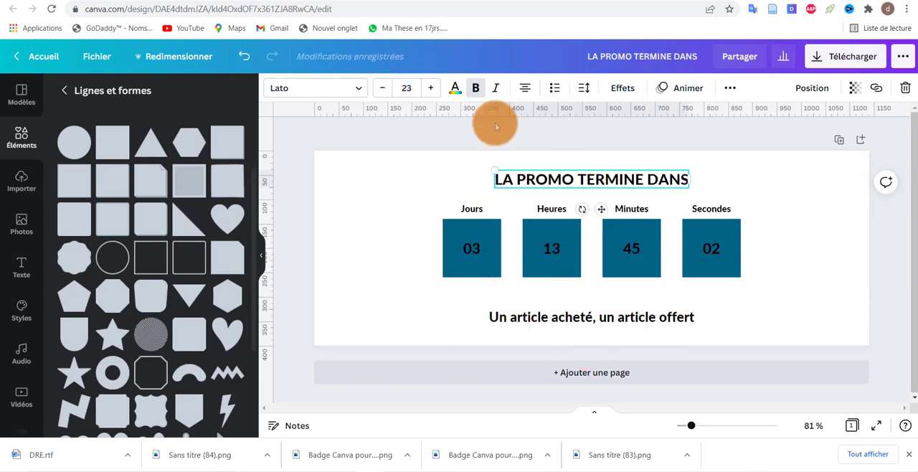
{"action": "left_click", "coordinate": [595, 317]}
Step: Try the Arbutus Slab and Barlow Bold font pairing on the banner's texts
{"action": "left_click", "coordinate": [714, 251]}
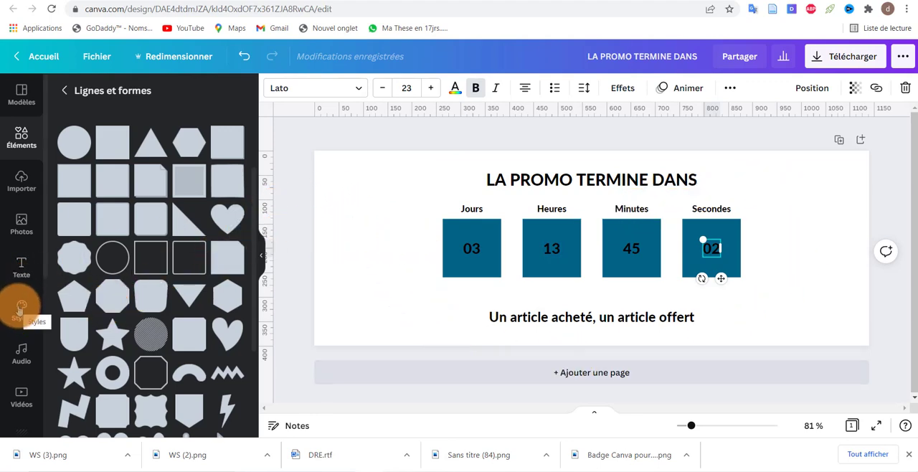
{"action": "left_click", "coordinate": [20, 310]}
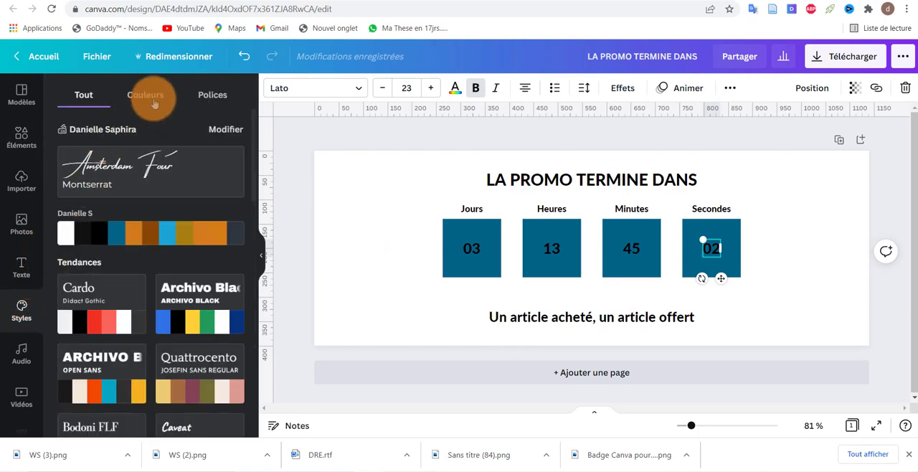
{"action": "left_click", "coordinate": [213, 94]}
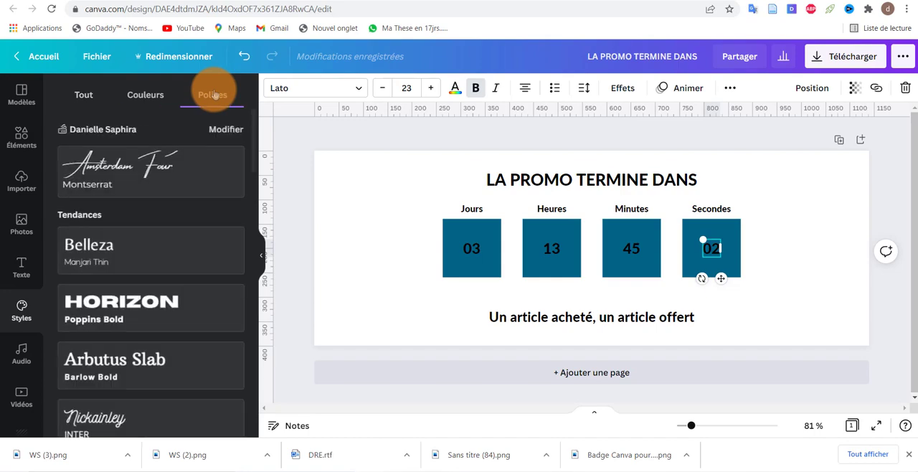
{"action": "scroll", "coordinate": [108, 227], "scroll_direction": "down", "scroll_amount": 3}
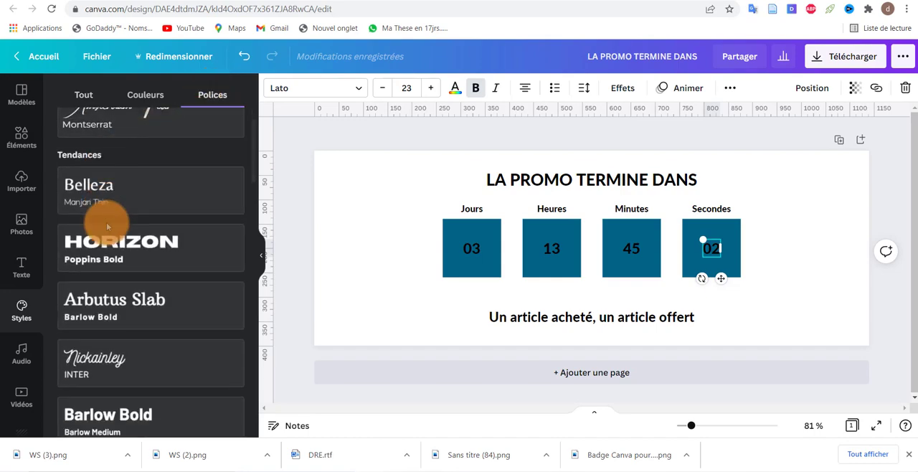
{"action": "scroll", "coordinate": [107, 227], "scroll_direction": "down", "scroll_amount": 3}
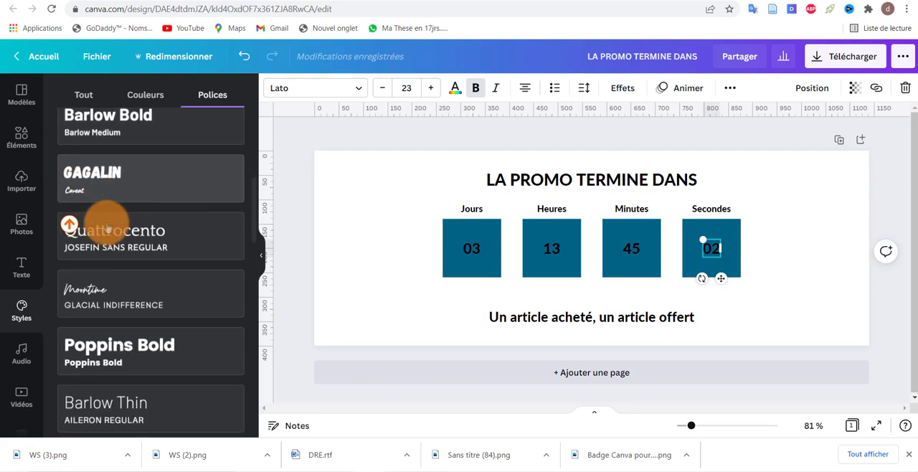
{"action": "scroll", "coordinate": [108, 227], "scroll_direction": "up", "scroll_amount": 2}
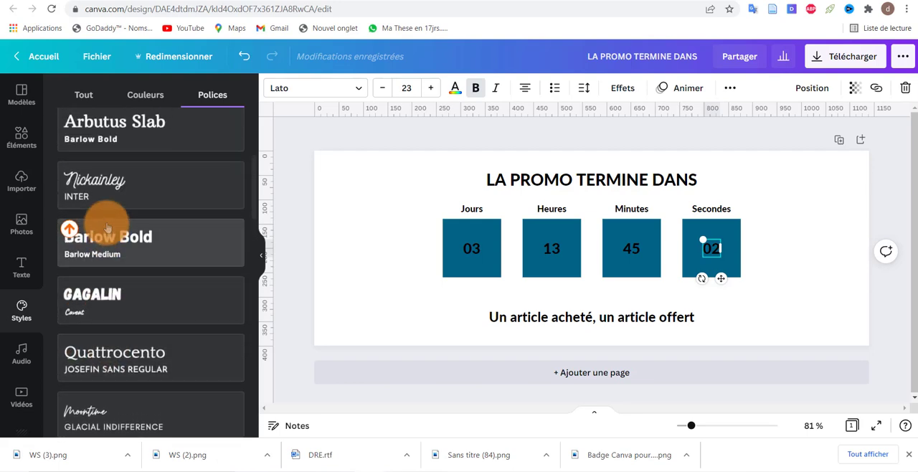
{"action": "scroll", "coordinate": [108, 227], "scroll_direction": "up", "scroll_amount": 1}
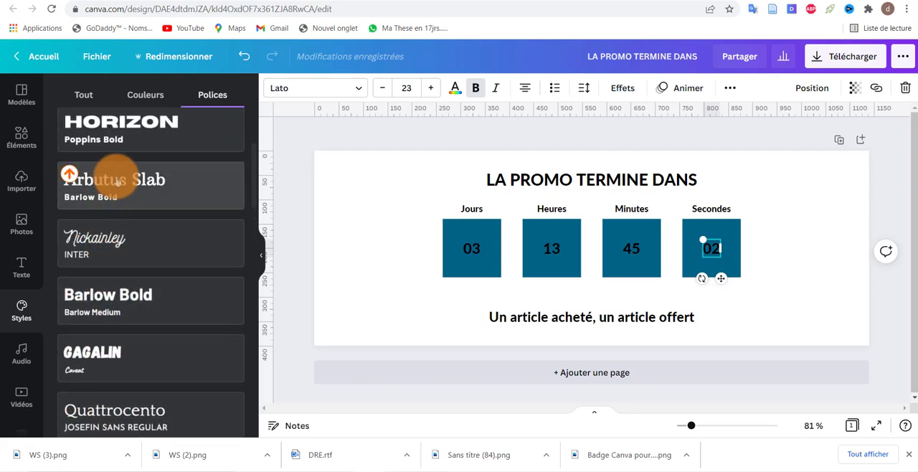
{"action": "left_click", "coordinate": [117, 182]}
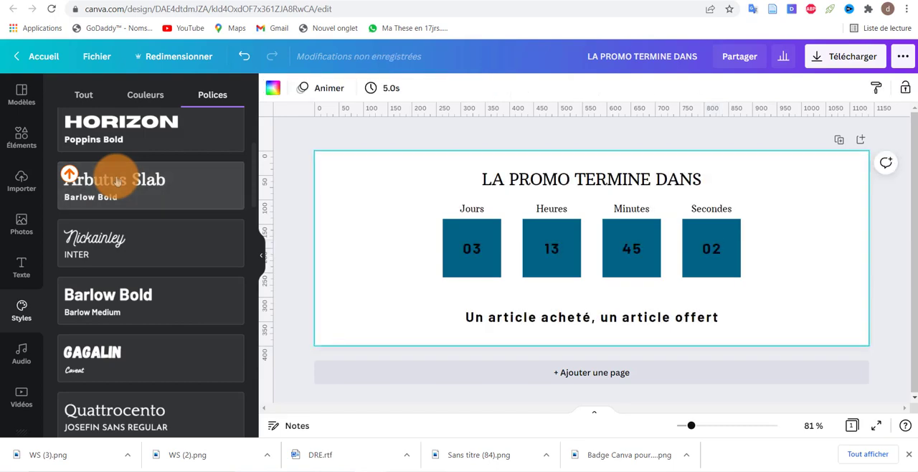
Step: Apply the Fredoka One and Varela Round font pairing to the banner's texts
{"action": "scroll", "coordinate": [126, 228], "scroll_direction": "down", "scroll_amount": 3}
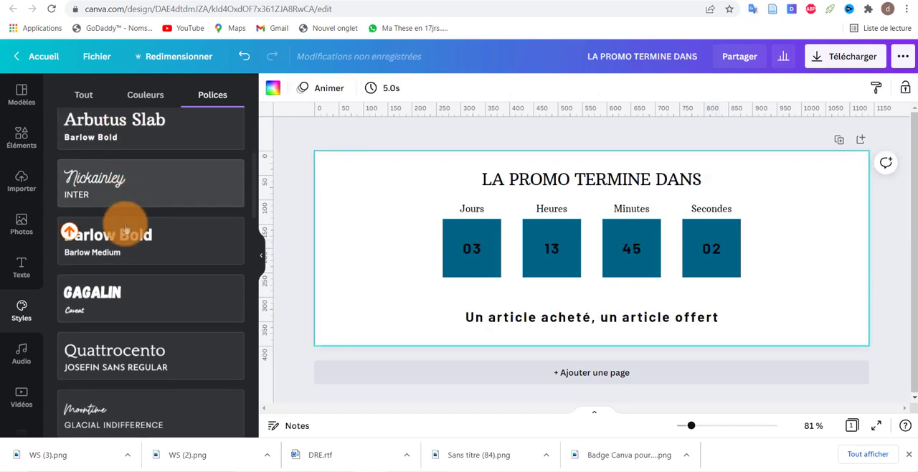
{"action": "scroll", "coordinate": [119, 172], "scroll_direction": "down", "scroll_amount": 7}
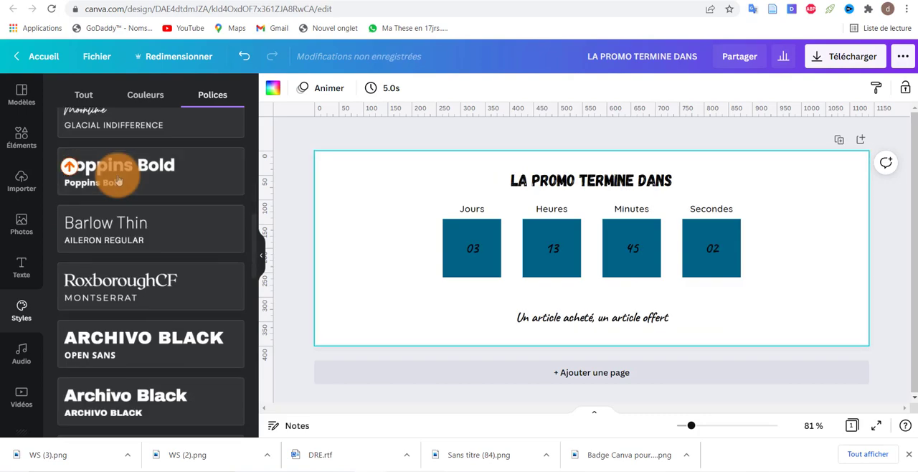
{"action": "scroll", "coordinate": [113, 230], "scroll_direction": "up", "scroll_amount": 10}
{"action": "scroll", "coordinate": [120, 244], "scroll_direction": "down", "scroll_amount": 3}
{"action": "scroll", "coordinate": [120, 244], "scroll_direction": "down", "scroll_amount": 10}
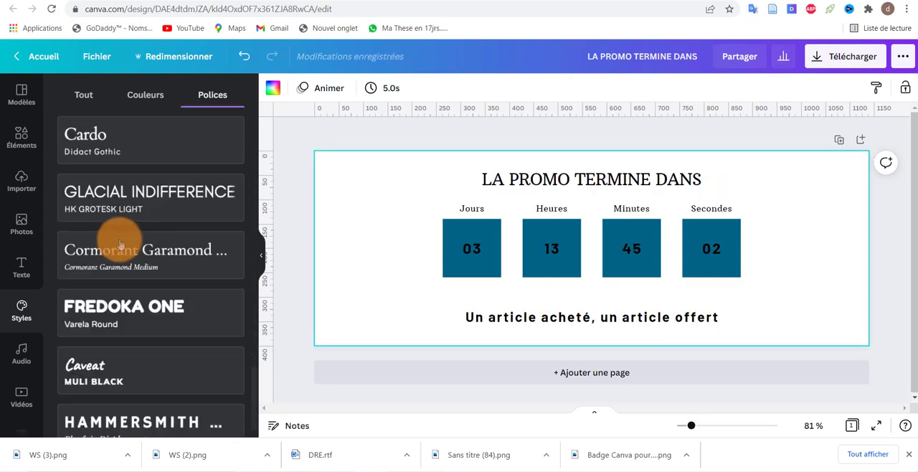
{"action": "left_click", "coordinate": [131, 285]}
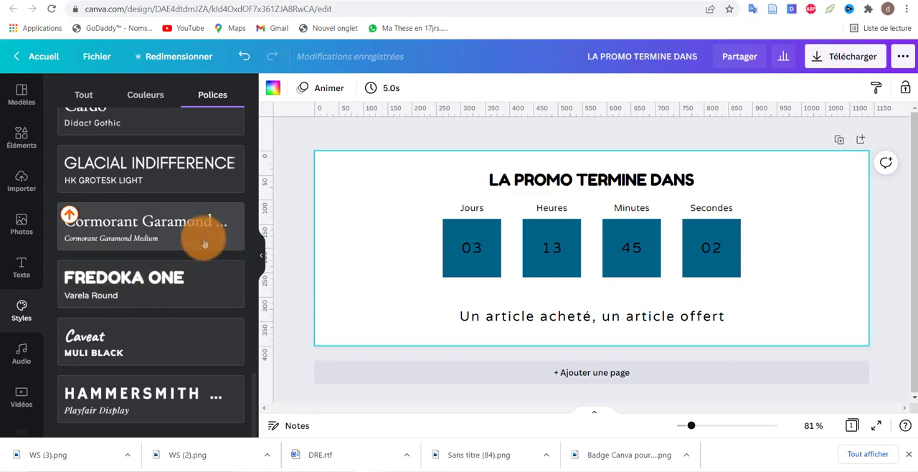
Step: Apply the first trending green colour palette and shuffle it until the background is light green with cream squares and dark text
{"action": "left_click", "coordinate": [142, 97]}
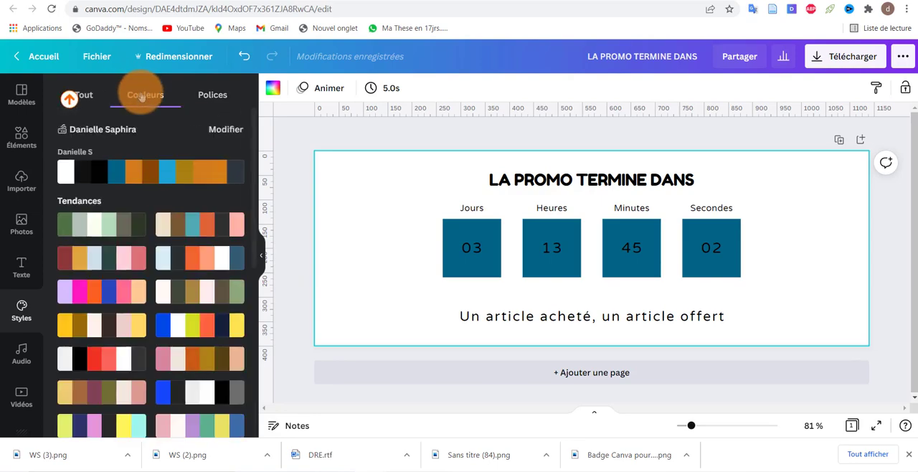
{"action": "left_click", "coordinate": [98, 225]}
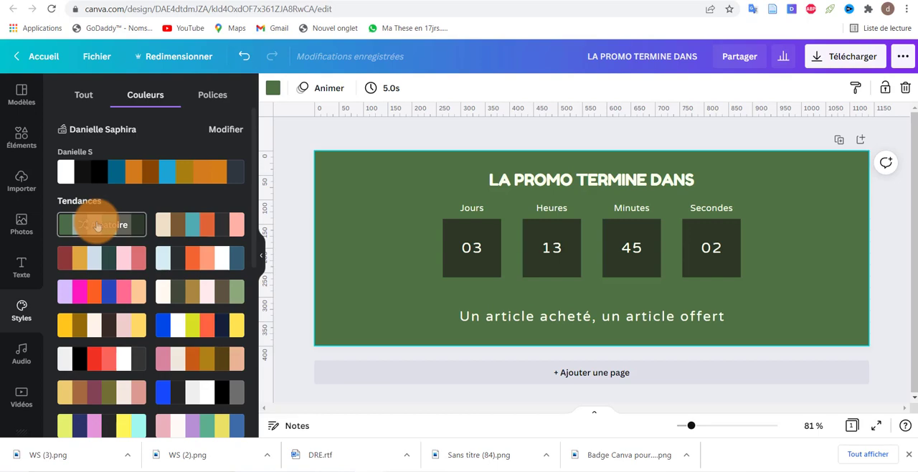
{"action": "left_click", "coordinate": [98, 226]}
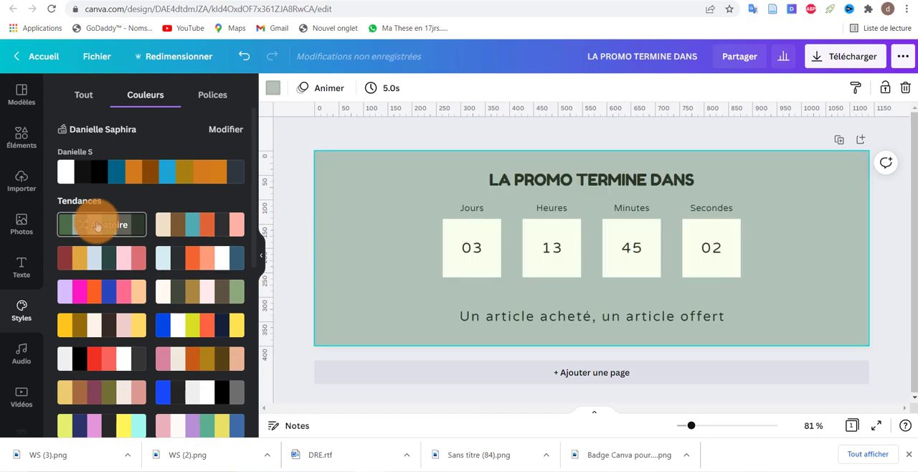
{"action": "left_click", "coordinate": [98, 226]}
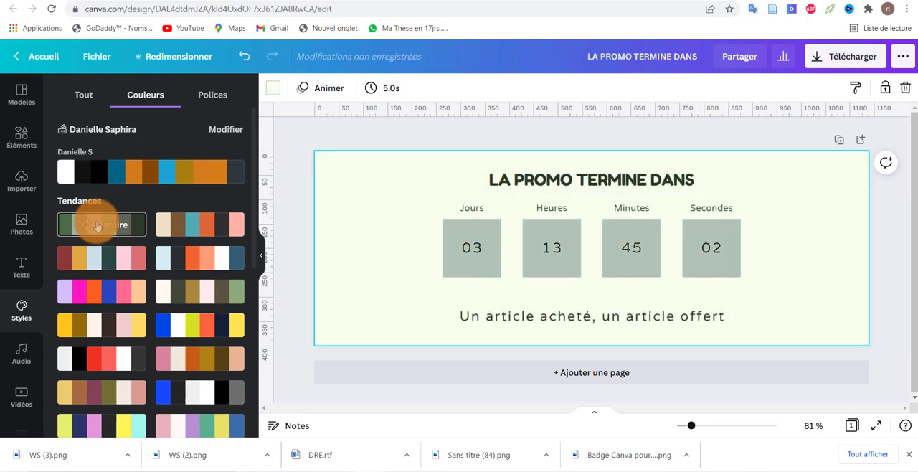
{"action": "left_click", "coordinate": [98, 225]}
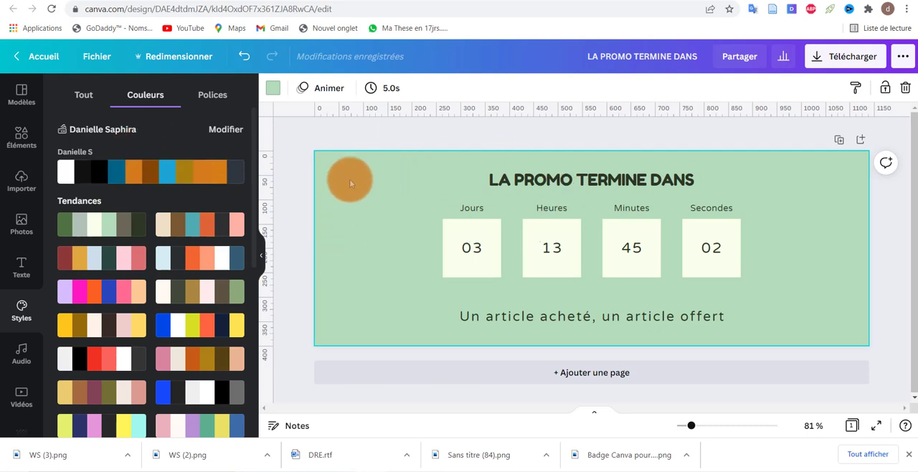
Step: Search all design elements for "motif"
{"action": "left_click", "coordinate": [21, 138]}
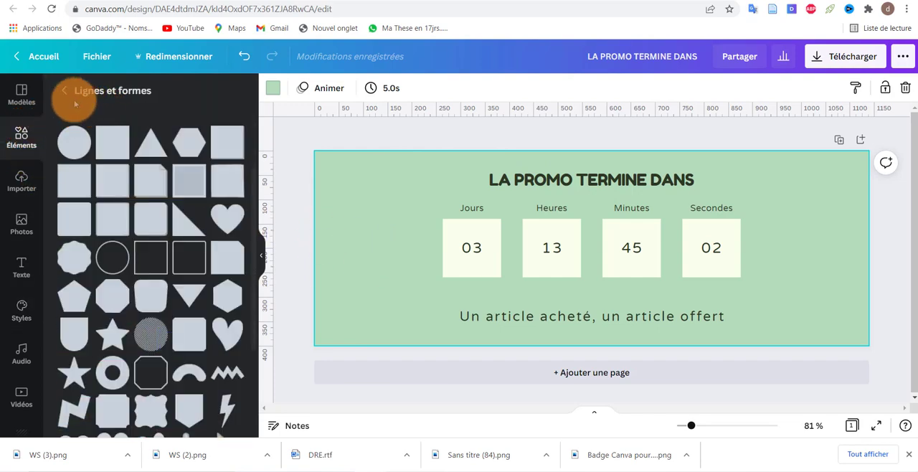
{"action": "left_click", "coordinate": [63, 92]}
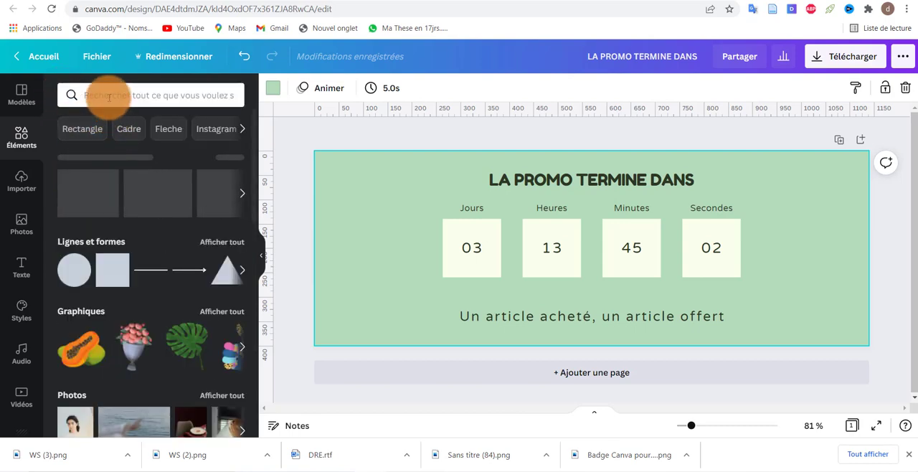
{"action": "left_click", "coordinate": [109, 94]}
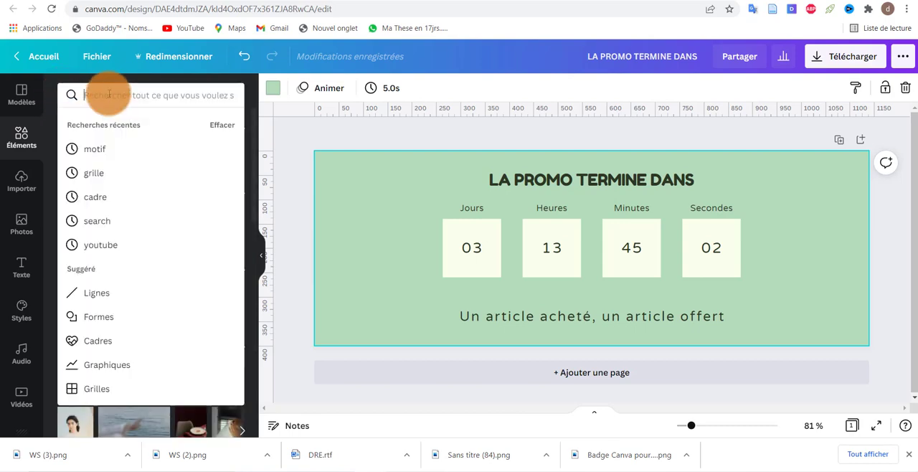
{"action": "type", "text": "motif"}
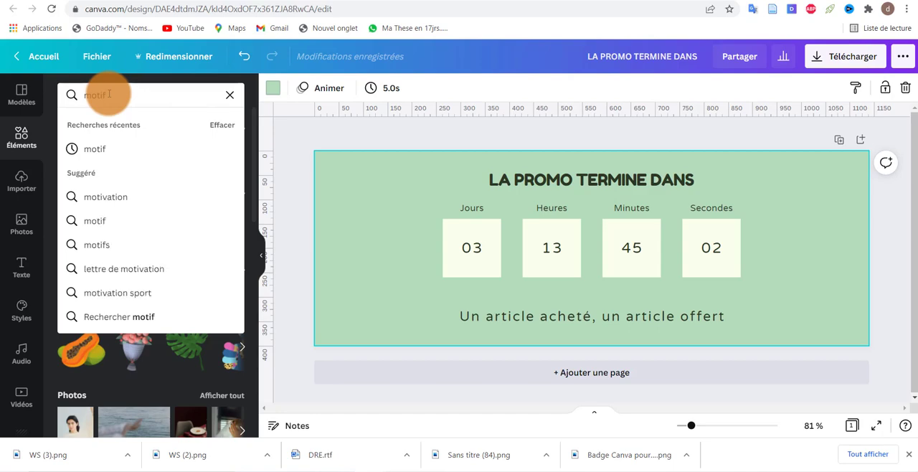
{"action": "key", "text": "Return"}
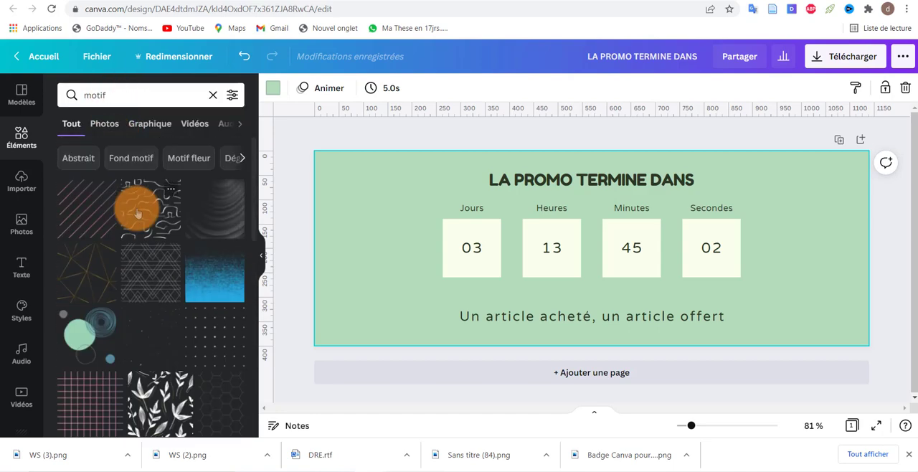
Step: Add the pattern of curved blue and yellow brush strokes and enlarge it to cover the whole banner
{"action": "scroll", "coordinate": [137, 212], "scroll_direction": "down", "scroll_amount": 5}
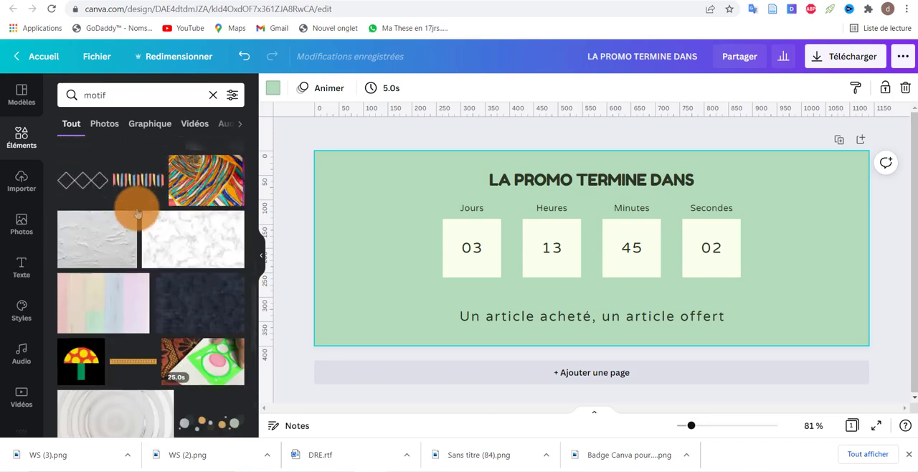
{"action": "scroll", "coordinate": [138, 212], "scroll_direction": "down", "scroll_amount": 5}
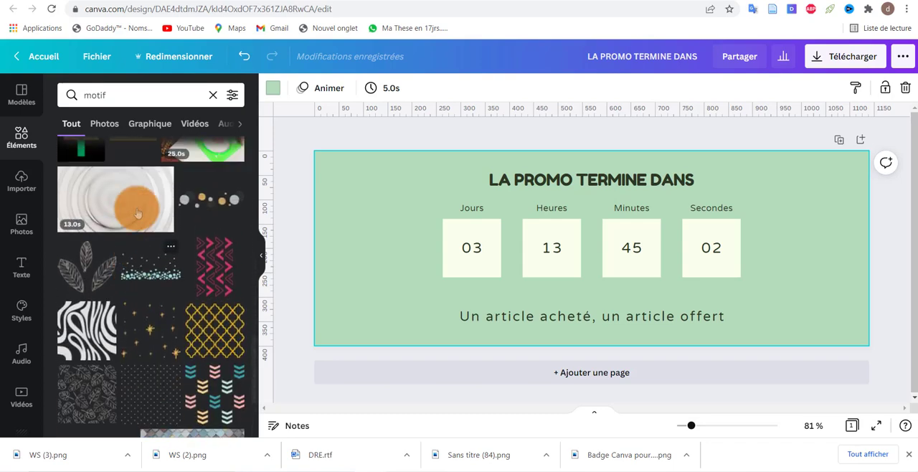
{"action": "scroll", "coordinate": [137, 212], "scroll_direction": "down", "scroll_amount": 10}
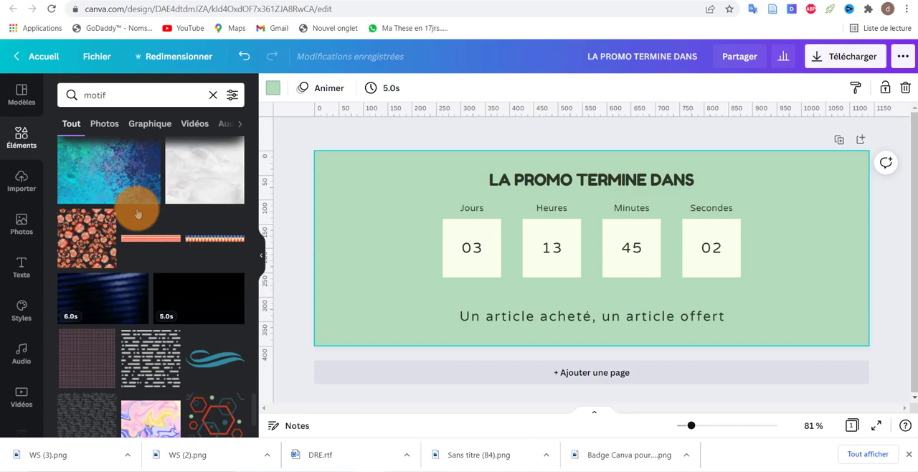
{"action": "scroll", "coordinate": [138, 213], "scroll_direction": "down", "scroll_amount": 15}
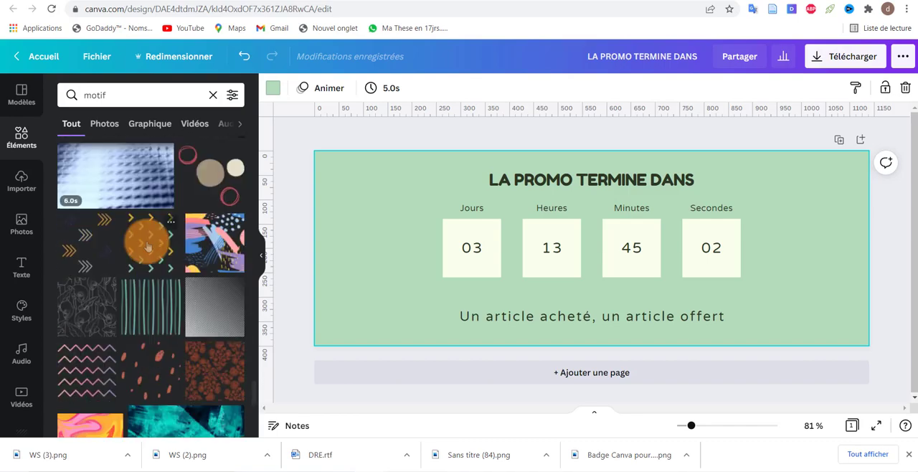
{"action": "scroll", "coordinate": [147, 246], "scroll_direction": "down", "scroll_amount": 15}
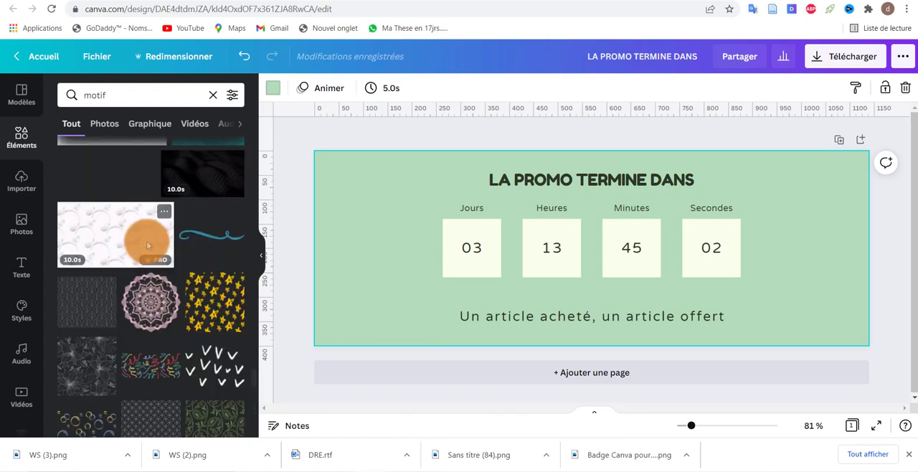
{"action": "scroll", "coordinate": [147, 246], "scroll_direction": "up", "scroll_amount": 2}
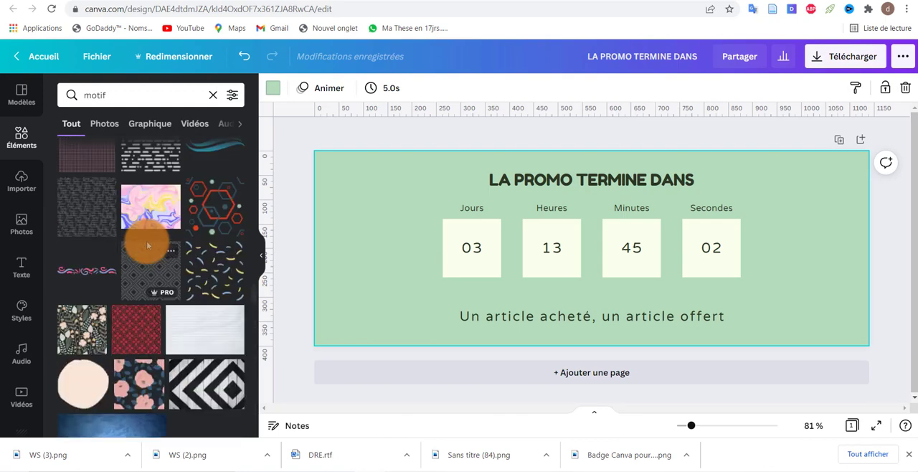
{"action": "left_click", "coordinate": [211, 270]}
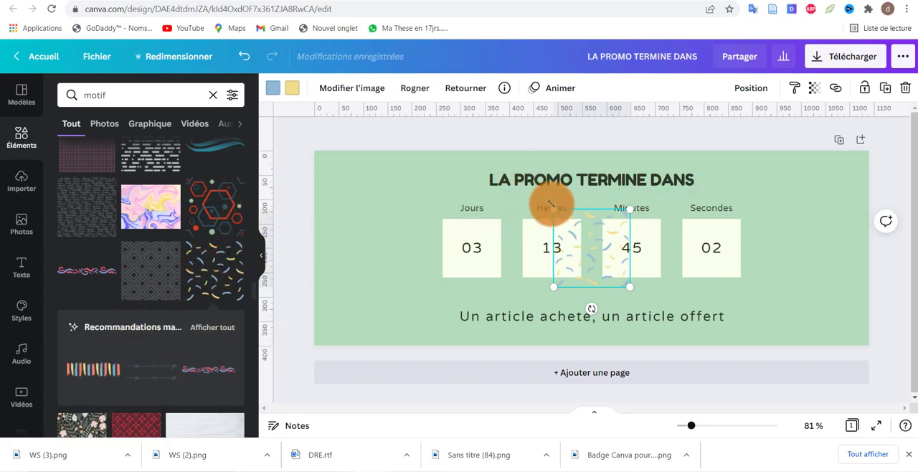
{"action": "left_click_drag", "start_coordinate": [551, 208], "coordinate": [250, 24]}
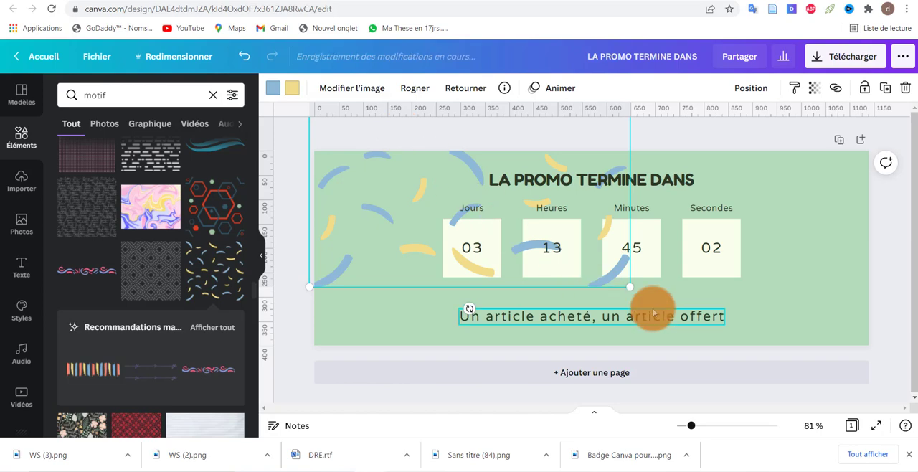
{"action": "left_click_drag", "start_coordinate": [627, 287], "coordinate": [864, 429]}
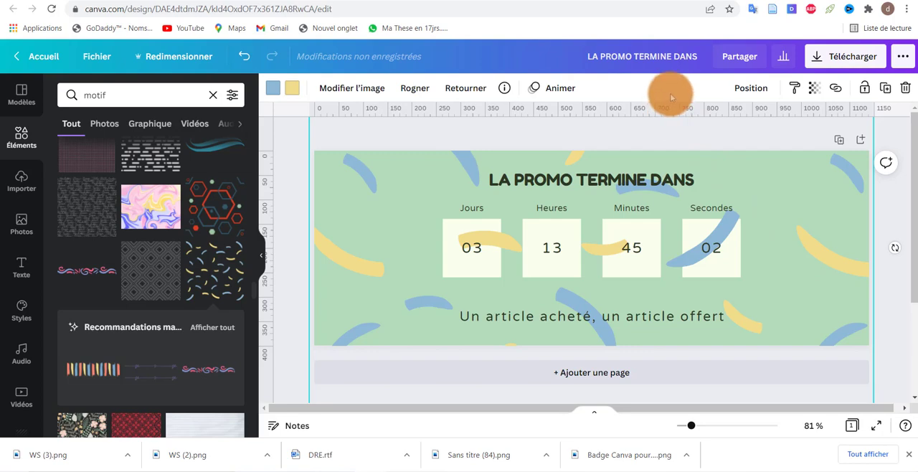
Step: Send the brush-stroke pattern behind all other elements and set its transparency to 64
{"action": "left_click", "coordinate": [747, 90]}
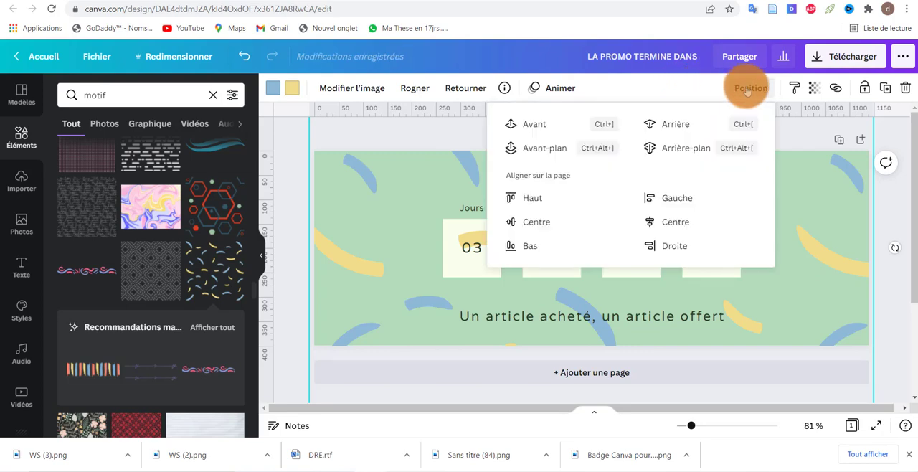
{"action": "left_click", "coordinate": [678, 149]}
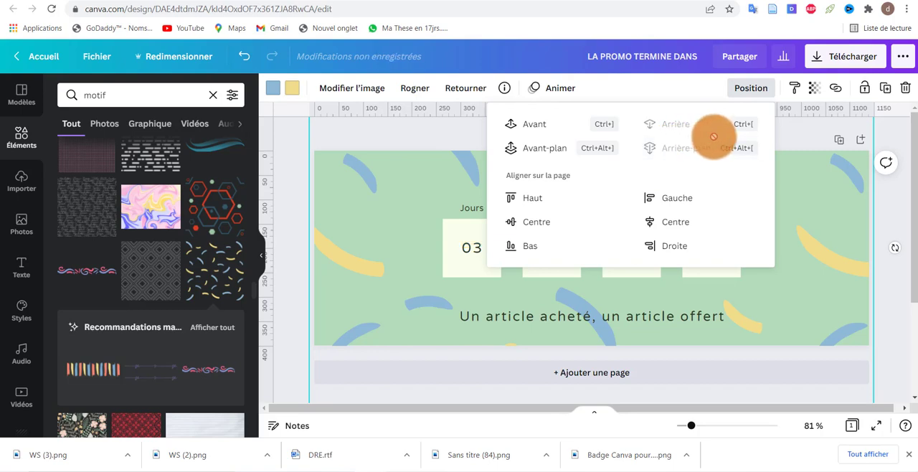
{"action": "left_click", "coordinate": [815, 89]}
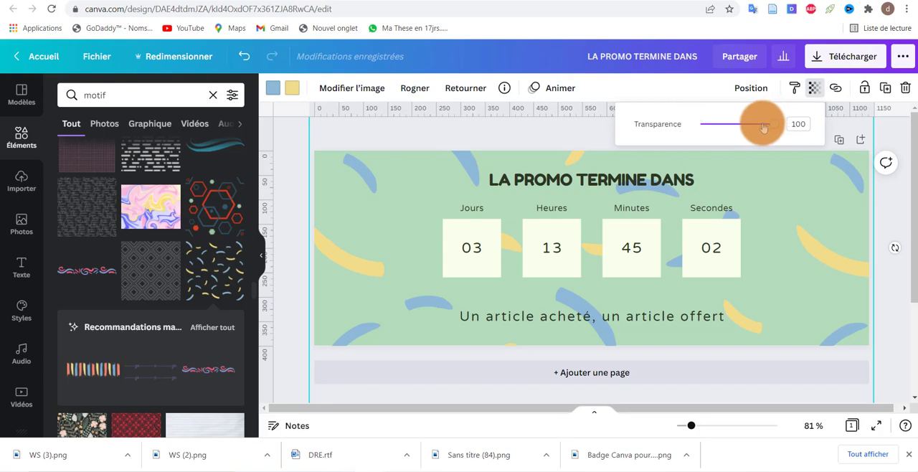
{"action": "left_click_drag", "start_coordinate": [757, 127], "coordinate": [754, 126]}
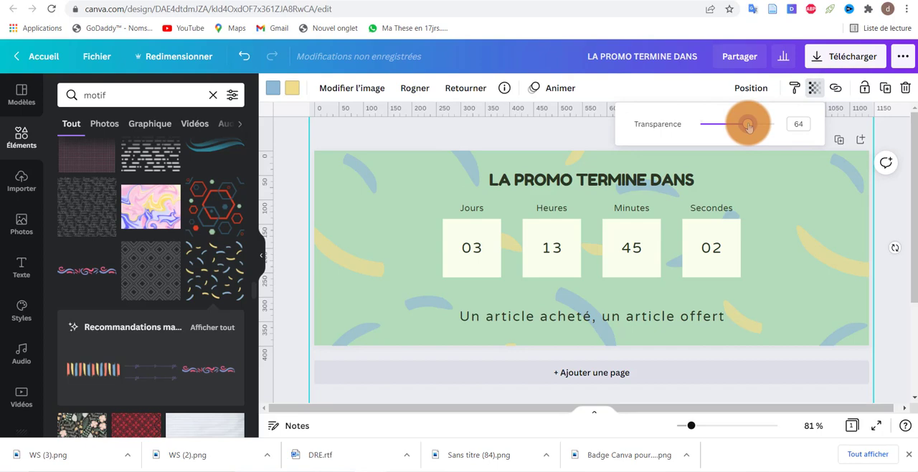
Step: Set the banner page's display timing to 1 second
{"action": "left_click", "coordinate": [467, 50]}
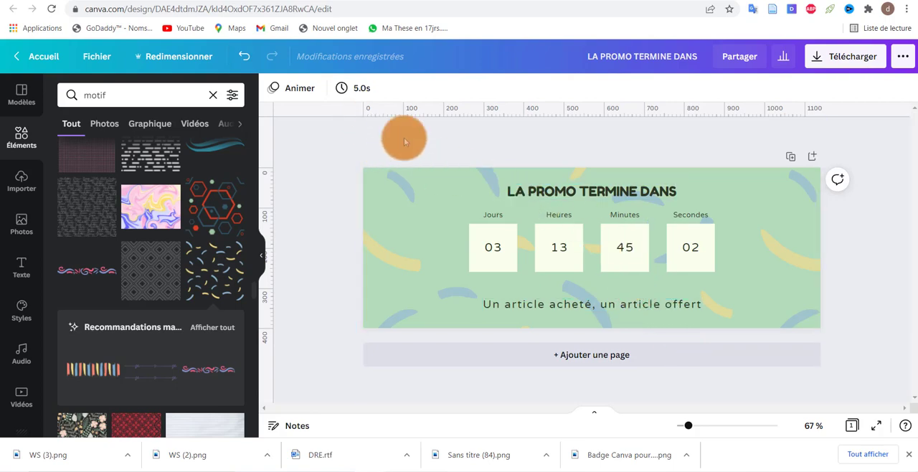
{"action": "left_click", "coordinate": [357, 88]}
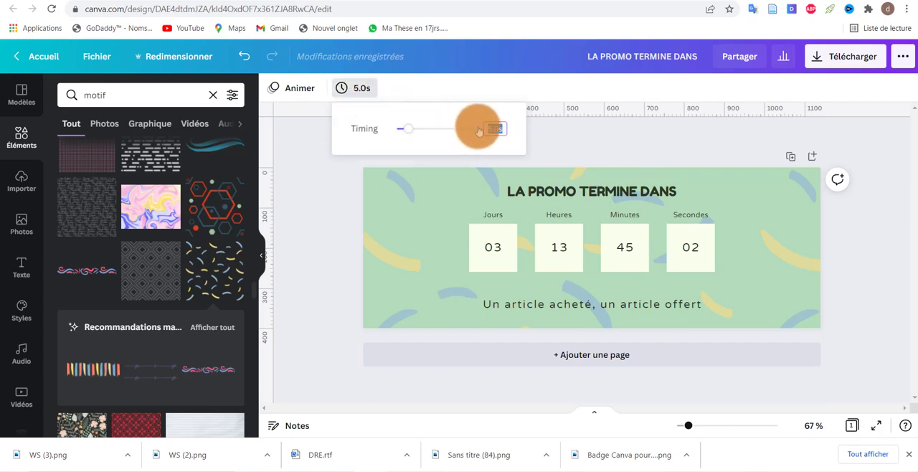
{"action": "type", "text": "1"}
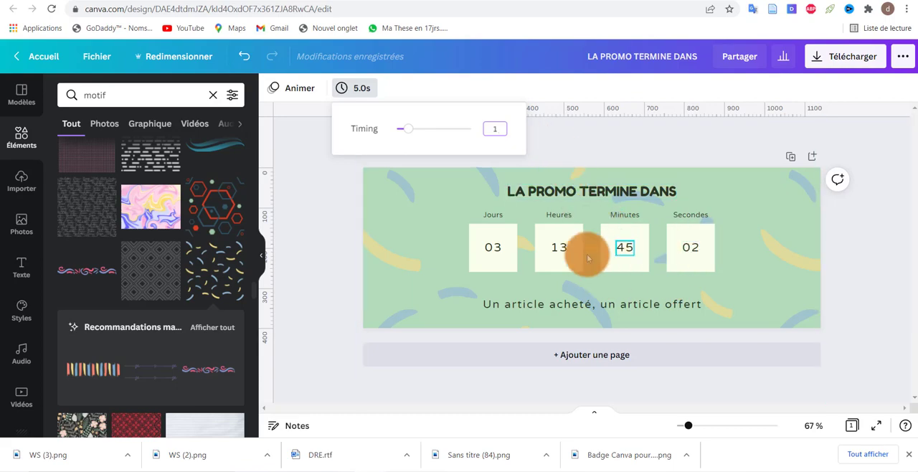
{"action": "left_click", "coordinate": [548, 134]}
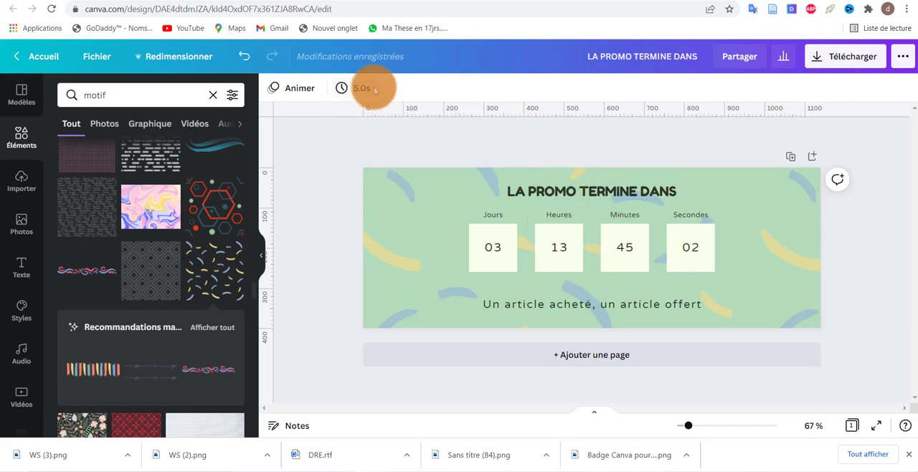
{"action": "left_click", "coordinate": [374, 89]}
{"action": "left_click", "coordinate": [563, 154]}
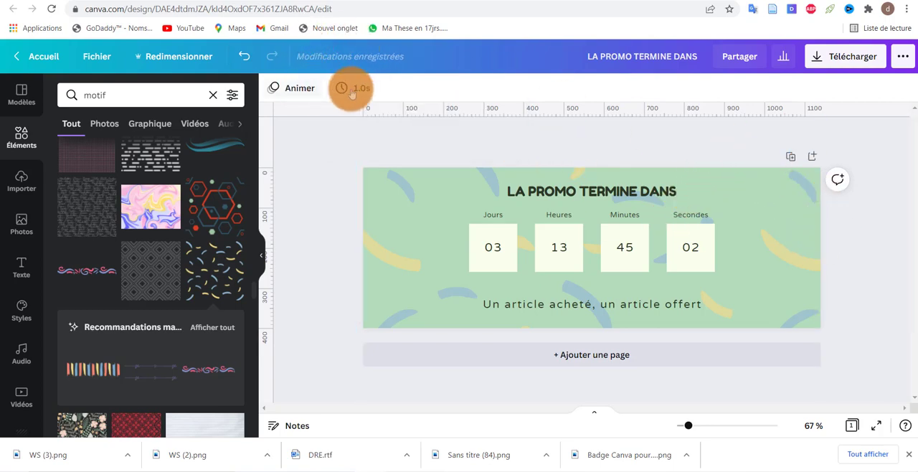
Step: Duplicate the banner page and set the seconds to 01 on page 2
{"action": "left_click", "coordinate": [790, 158]}
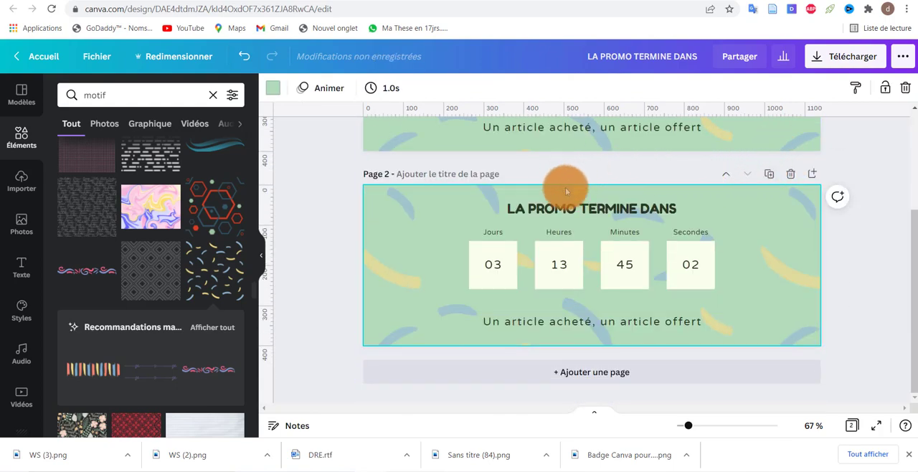
{"action": "left_click", "coordinate": [691, 266]}
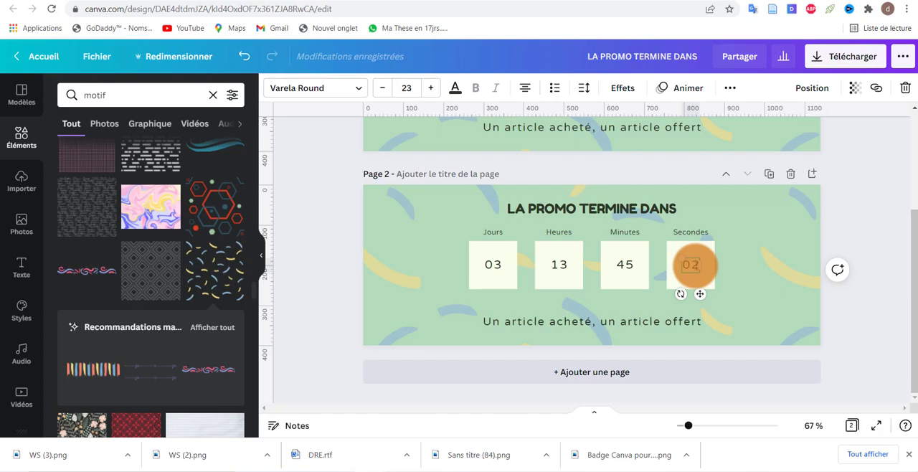
{"action": "key", "text": "BackSpace"}
{"action": "type", "text": "1"}
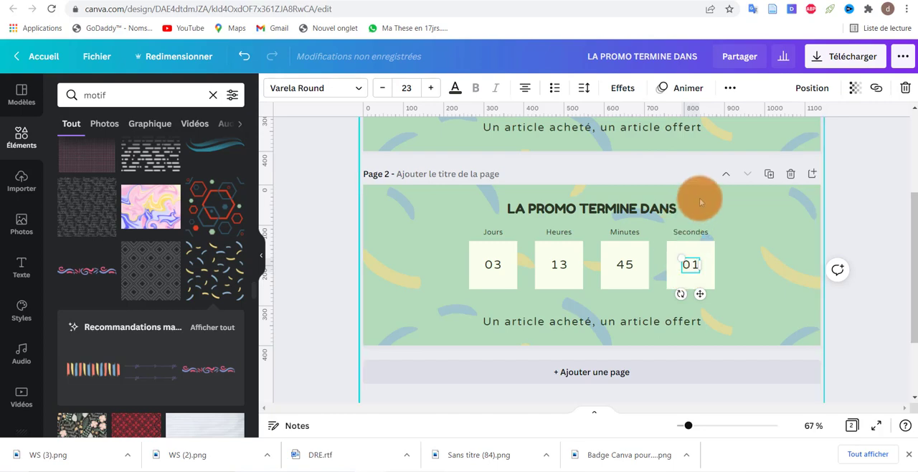
{"action": "left_click", "coordinate": [852, 194]}
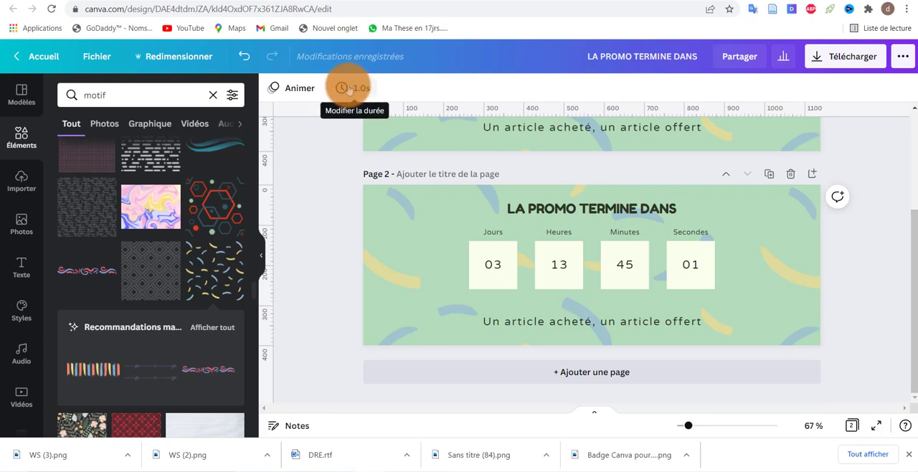
Step: Duplicate page 2 and set the seconds to 00 on page 3
{"action": "left_click", "coordinate": [768, 176]}
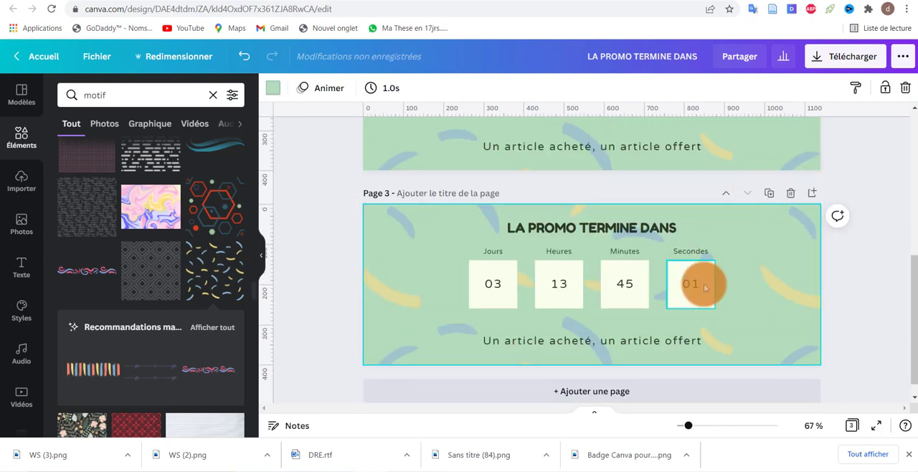
{"action": "left_click", "coordinate": [697, 290]}
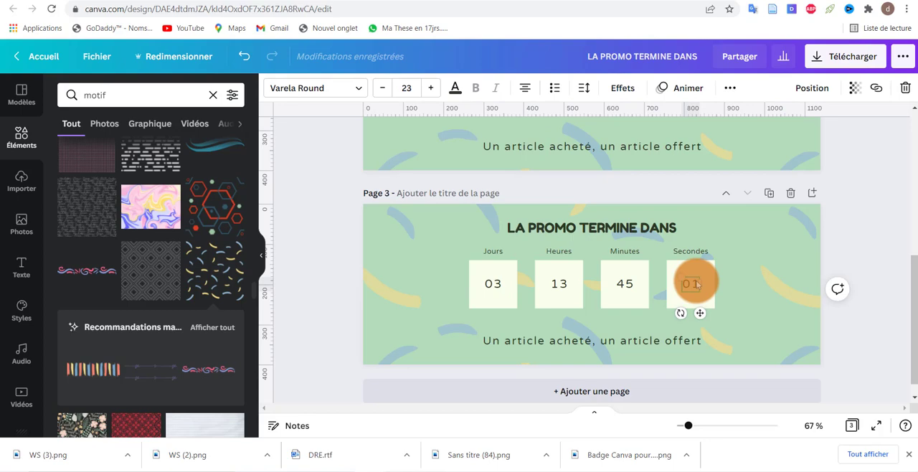
{"action": "type", "text": "00"}
Step: Duplicate page 3 and set the countdown on page 4 to 44 minutes and 59 seconds
{"action": "left_click", "coordinate": [768, 193]}
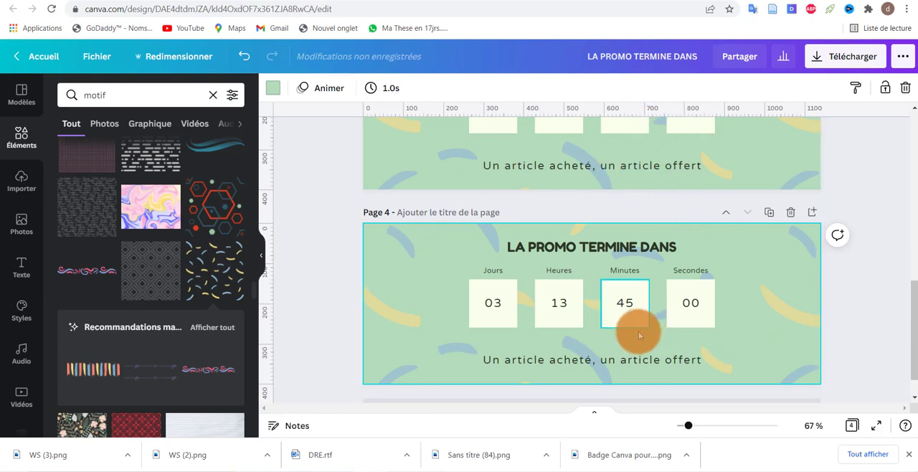
{"action": "double_click", "coordinate": [628, 303]}
{"action": "left_click", "coordinate": [629, 303]}
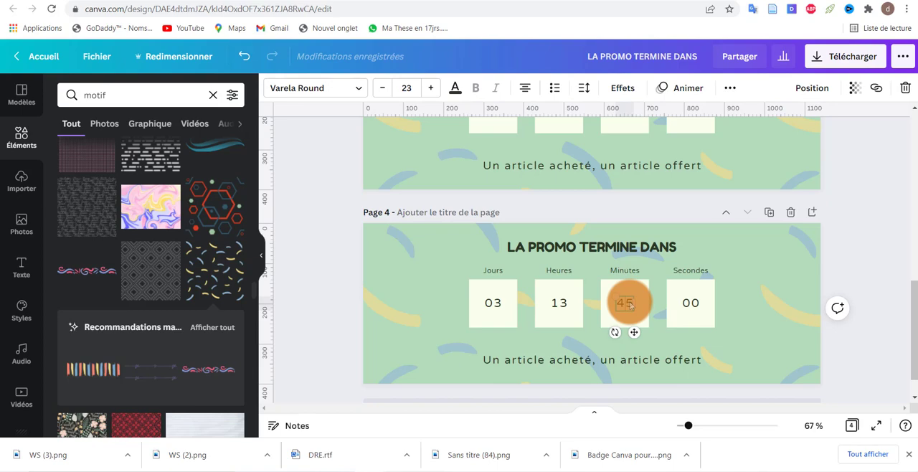
{"action": "type", "text": "4"}
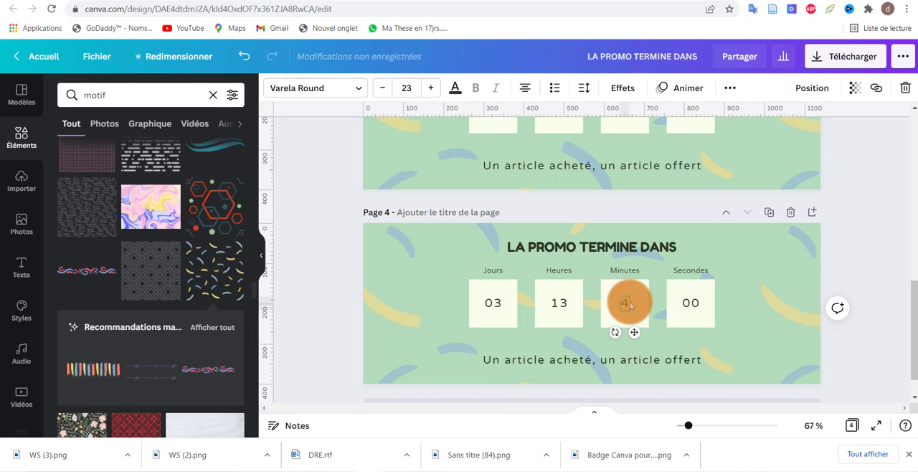
{"action": "type", "text": "4"}
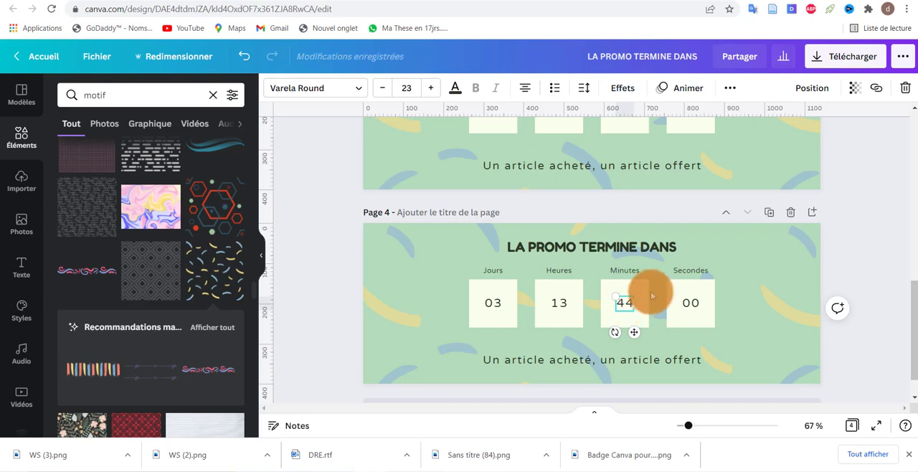
{"action": "left_click", "coordinate": [693, 303]}
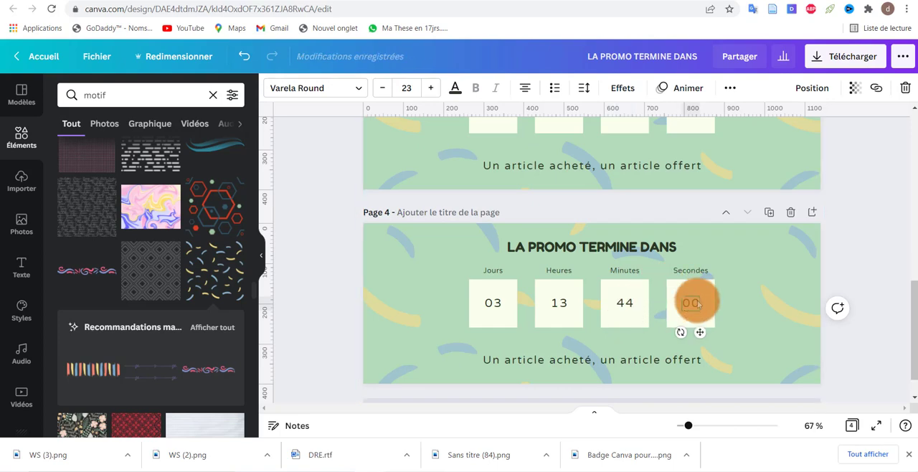
{"action": "key", "text": "BackSpace"}
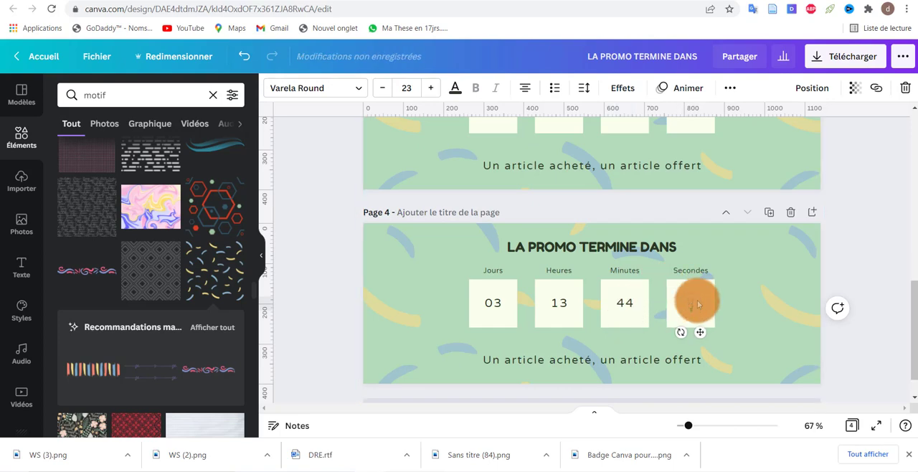
{"action": "type", "text": "59"}
{"action": "scroll", "coordinate": [696, 304], "scroll_direction": "down", "scroll_amount": 1}
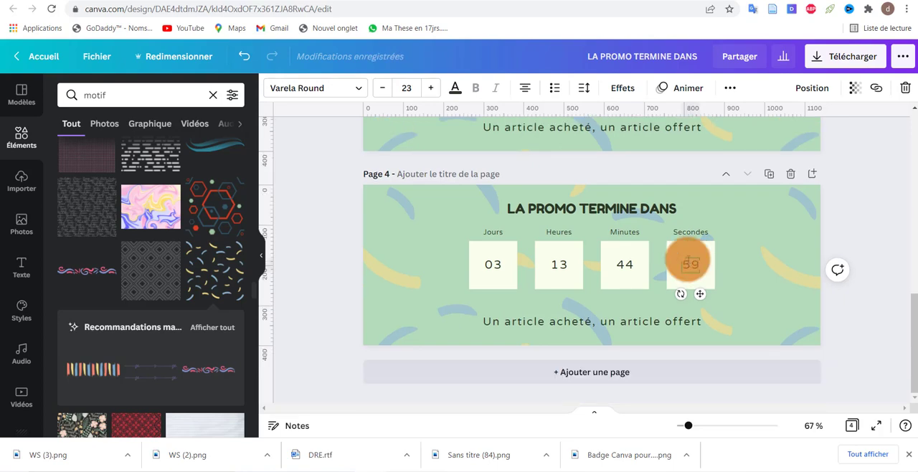
Step: Duplicate page 4 and set the seconds to 58 on page 5
{"action": "left_click", "coordinate": [769, 174]}
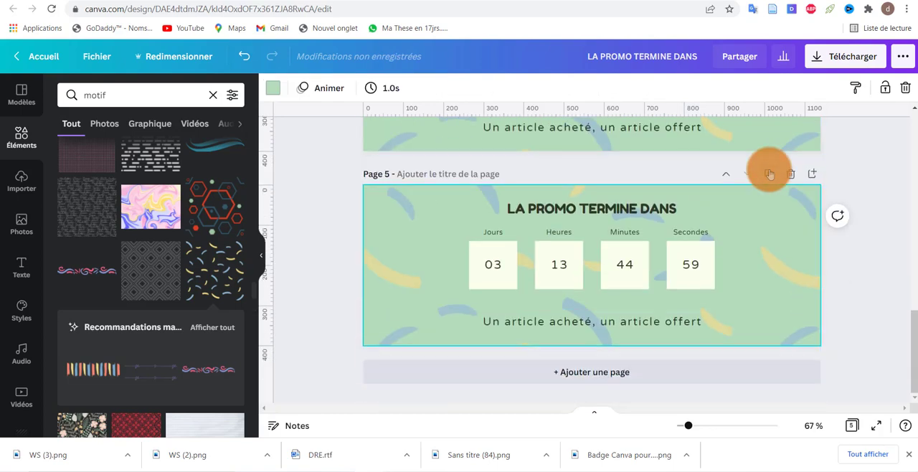
{"action": "double_click", "coordinate": [695, 268]}
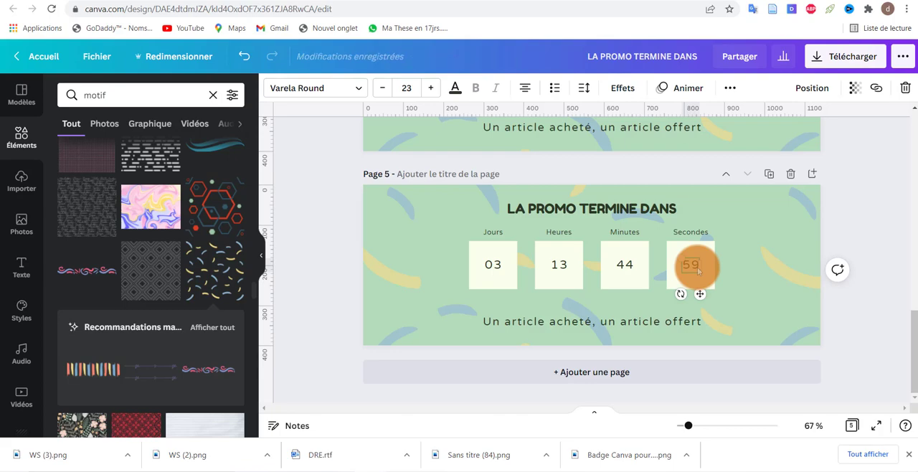
{"action": "key", "text": "Delete"}
{"action": "left_click", "coordinate": [245, 56]}
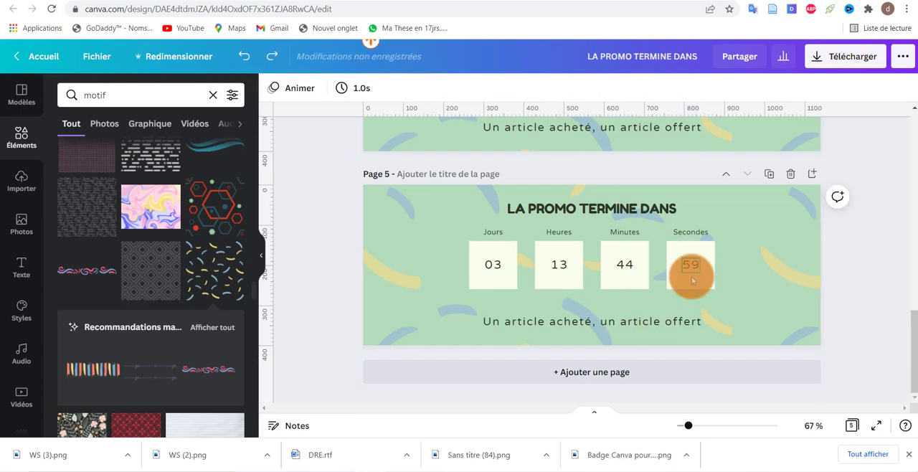
{"action": "left_click", "coordinate": [693, 267]}
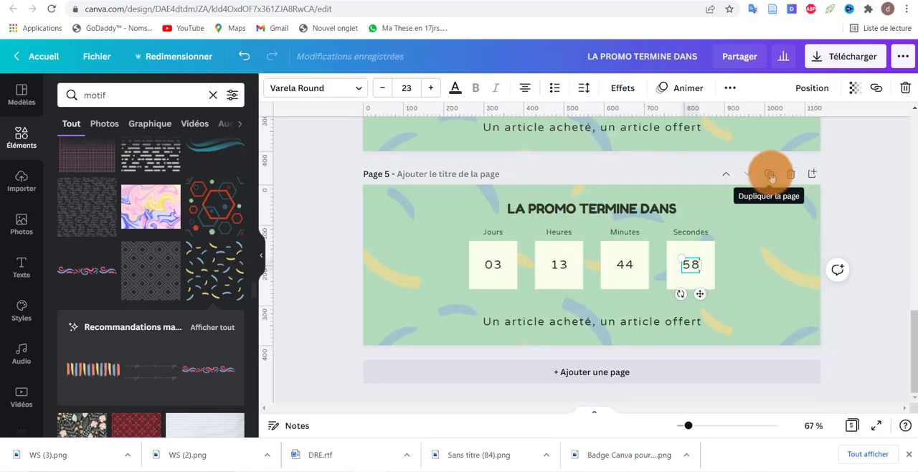
Step: Duplicate page 5 and set the seconds to 57 on page 6
{"action": "left_click", "coordinate": [769, 174]}
{"action": "left_click", "coordinate": [698, 269]}
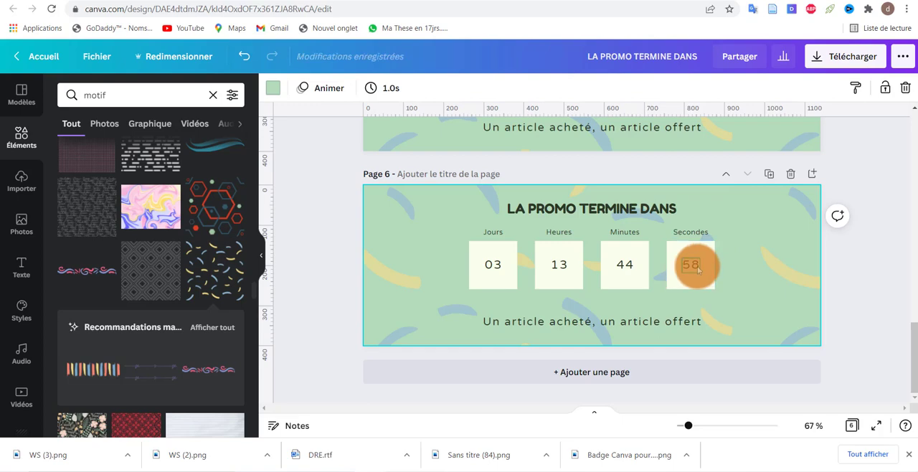
{"action": "left_click", "coordinate": [697, 269]}
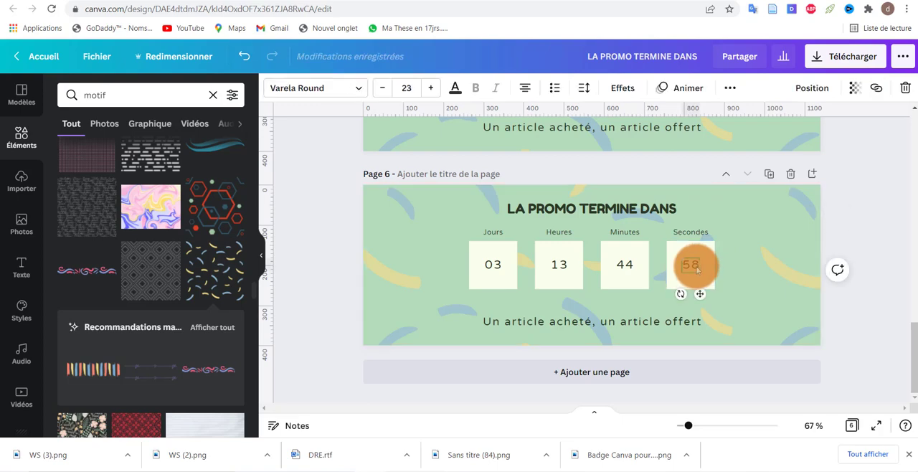
{"action": "left_click", "coordinate": [698, 269]}
{"action": "key", "text": "BackSpace"}
{"action": "type", "text": "7"}
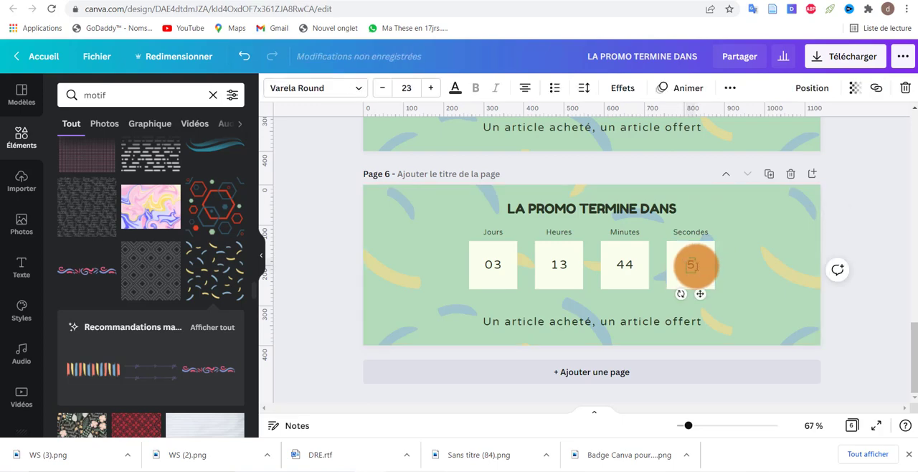
Step: Continue the countdown by duplicating the last page twice, setting the seconds to 56 on page 7 and 55 on page 8
{"action": "left_click", "coordinate": [769, 174]}
{"action": "double_click", "coordinate": [696, 267]}
{"action": "key", "text": "BackSpace"}
{"action": "type", "text": "6"}
{"action": "left_click", "coordinate": [769, 174]}
{"action": "double_click", "coordinate": [697, 265]}
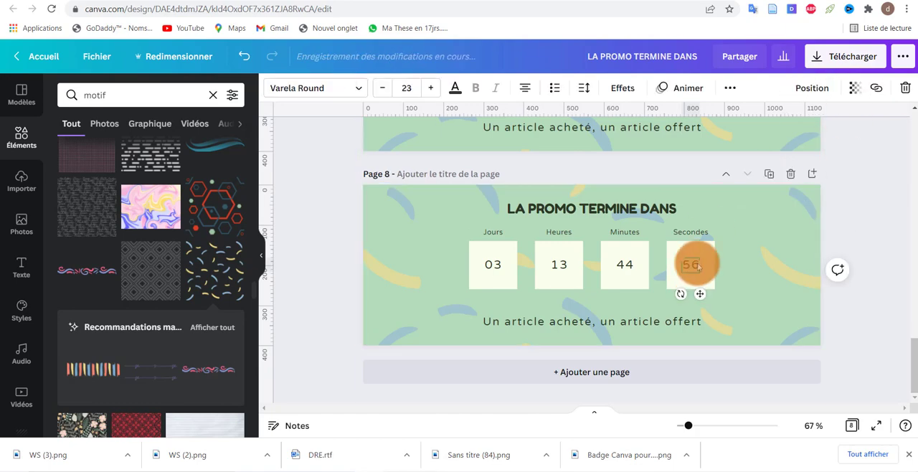
{"action": "type", "text": "55"}
Step: Duplicate the last page twice more, setting the seconds to 54 on page 9 and 53 on page 10
{"action": "left_click", "coordinate": [769, 174]}
{"action": "double_click", "coordinate": [697, 266]}
{"action": "type", "text": "54"}
{"action": "left_click", "coordinate": [769, 175]}
{"action": "left_click", "coordinate": [697, 269]}
{"action": "key", "text": "BackSpace"}
{"action": "type", "text": "5"}
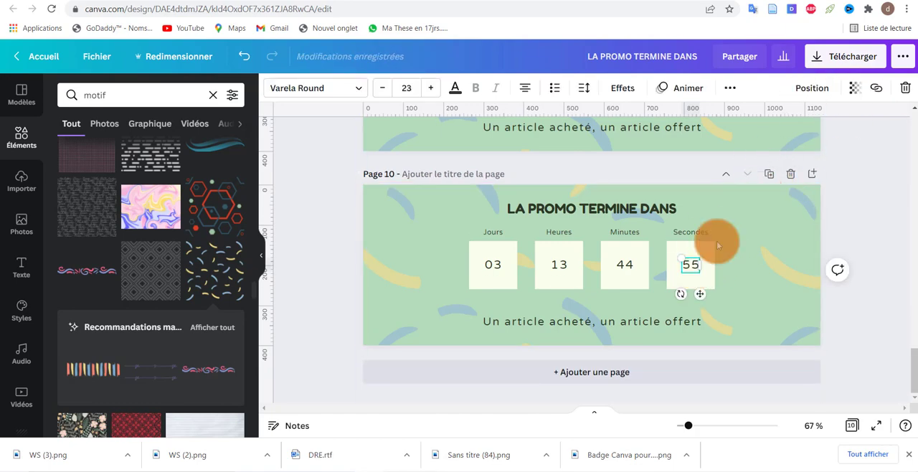
{"action": "key", "text": "BackSpace"}
{"action": "type", "text": "3"}
Step: Add pages 11 and 12 as duplicates of the preceding page, with the seconds set to 52 and 51
{"action": "left_click", "coordinate": [769, 174]}
{"action": "double_click", "coordinate": [697, 265]}
{"action": "key", "text": "BackSpace"}
{"action": "type", "text": "2"}
{"action": "left_click", "coordinate": [769, 174]}
{"action": "double_click", "coordinate": [697, 264]}
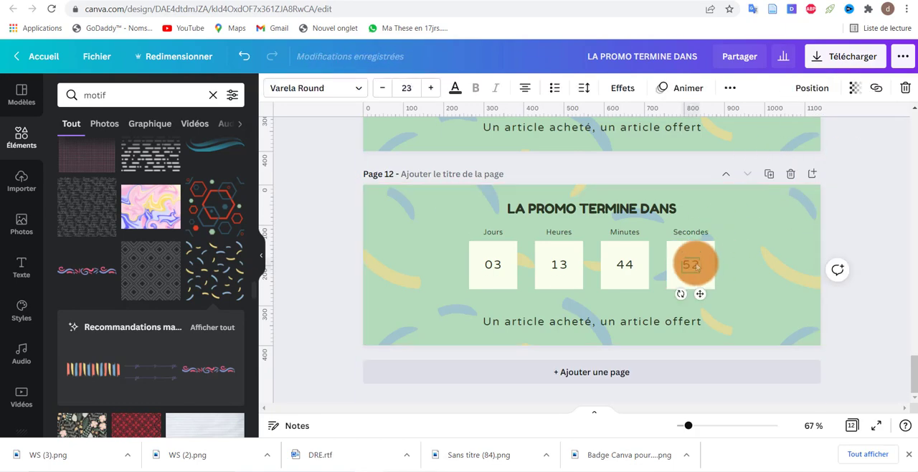
{"action": "key", "text": "BackSpace"}
{"action": "type", "text": "1"}
Step: Add pages 13 and 14 as duplicates of the preceding page, with the seconds set to 50 and 49
{"action": "left_click", "coordinate": [769, 174]}
{"action": "double_click", "coordinate": [697, 263]}
{"action": "key", "text": "BackSpace"}
{"action": "type", "text": "0"}
{"action": "left_click", "coordinate": [769, 174]}
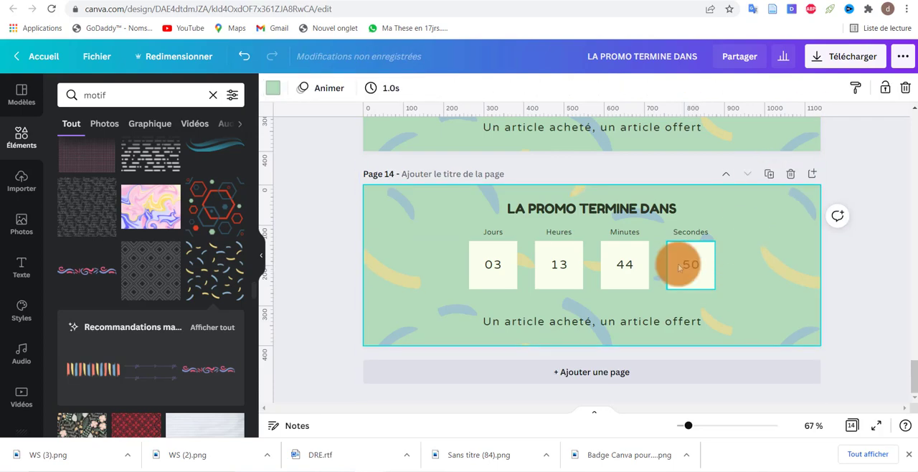
{"action": "double_click", "coordinate": [696, 263]}
{"action": "key", "text": "BackSpace"}
{"action": "key", "text": "BackSpace"}
{"action": "type", "text": "49"}
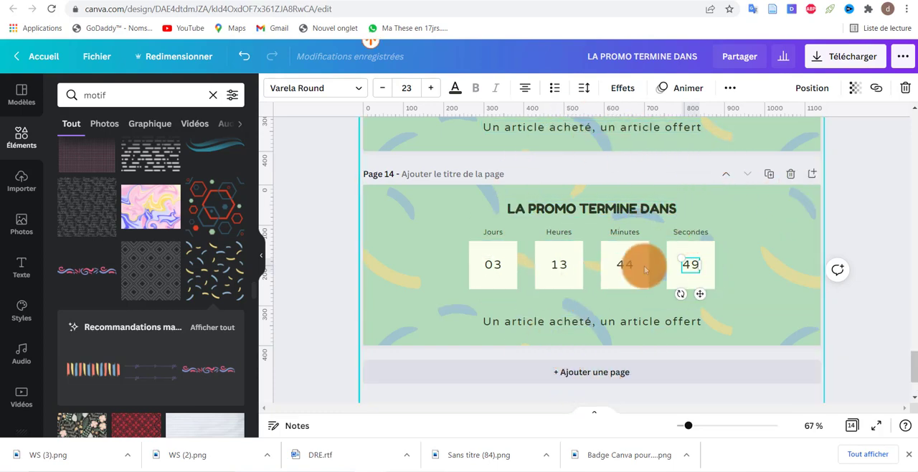
Step: Add a blank page after page 14
{"action": "left_click", "coordinate": [553, 373]}
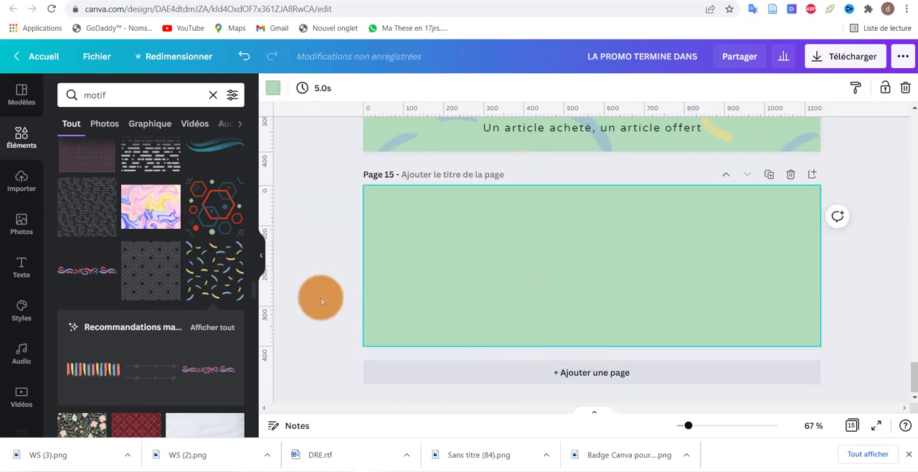
Step: Try placing the 10-second aerial video of green fields on the blank page 15, and undo the placement
{"action": "left_click", "coordinate": [19, 404]}
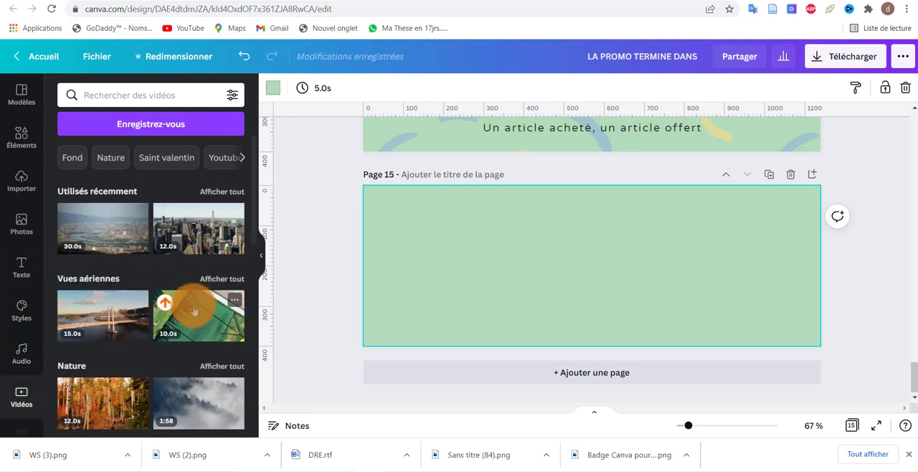
{"action": "left_click_drag", "start_coordinate": [186, 319], "coordinate": [446, 216]}
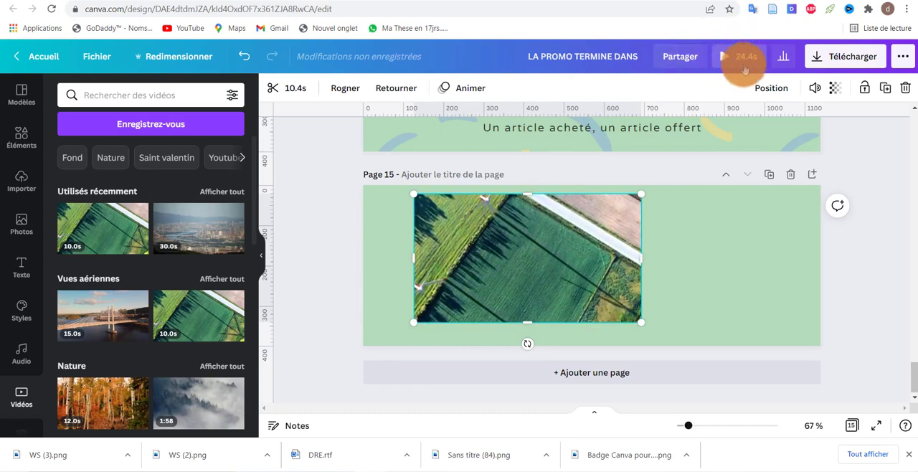
{"action": "left_click", "coordinate": [244, 56]}
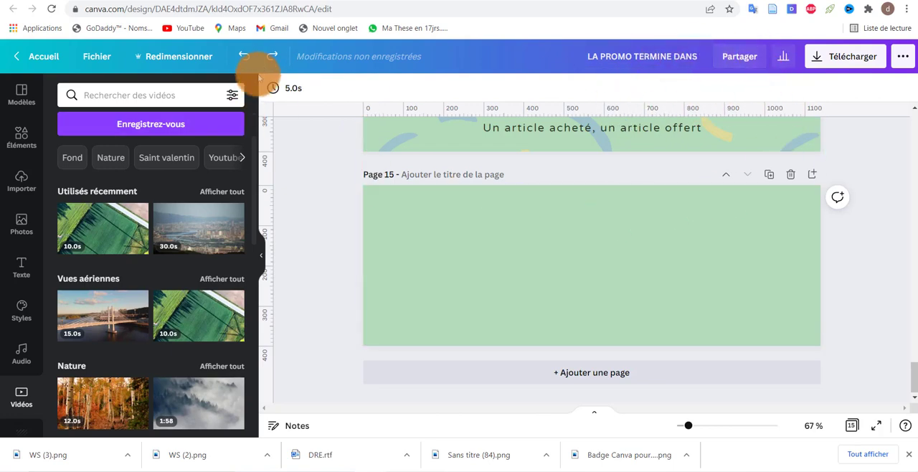
Step: Redo the placement of the aerial field video on page 15 and play the design preview
{"action": "left_click", "coordinate": [270, 58]}
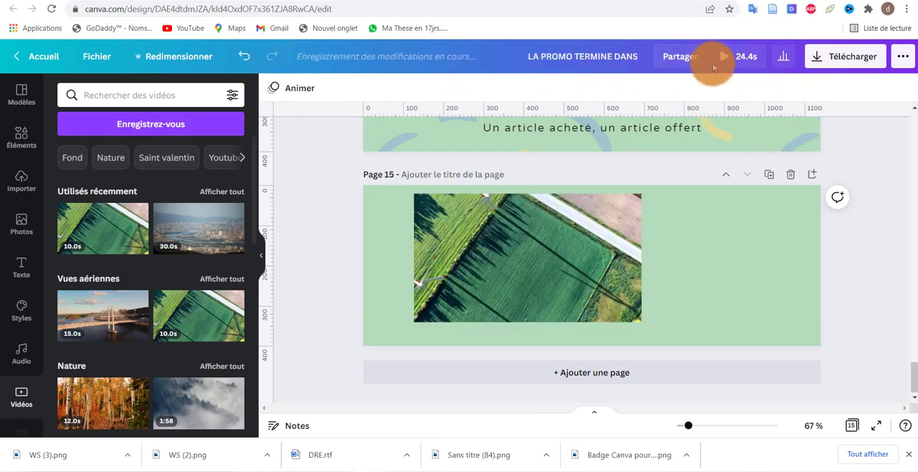
{"action": "left_click", "coordinate": [726, 61]}
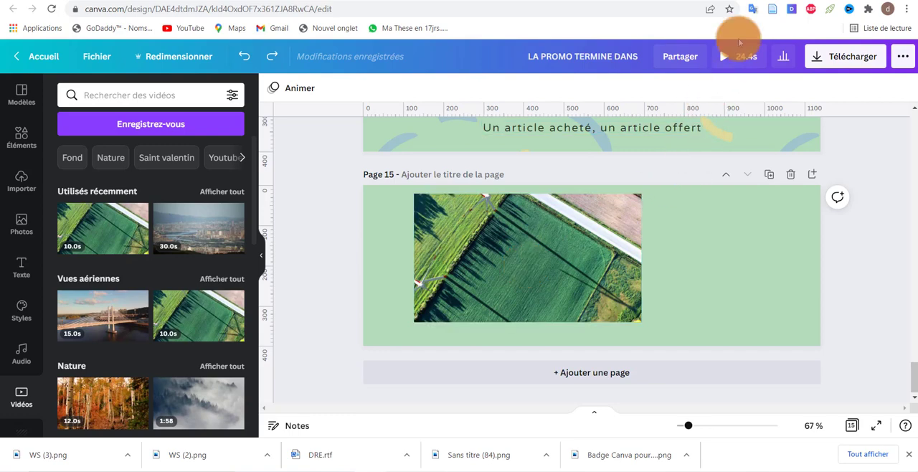
Step: Delete the aerial video from page 15 and remove the empty page
{"action": "left_click", "coordinate": [566, 269]}
{"action": "key", "text": "Delete"}
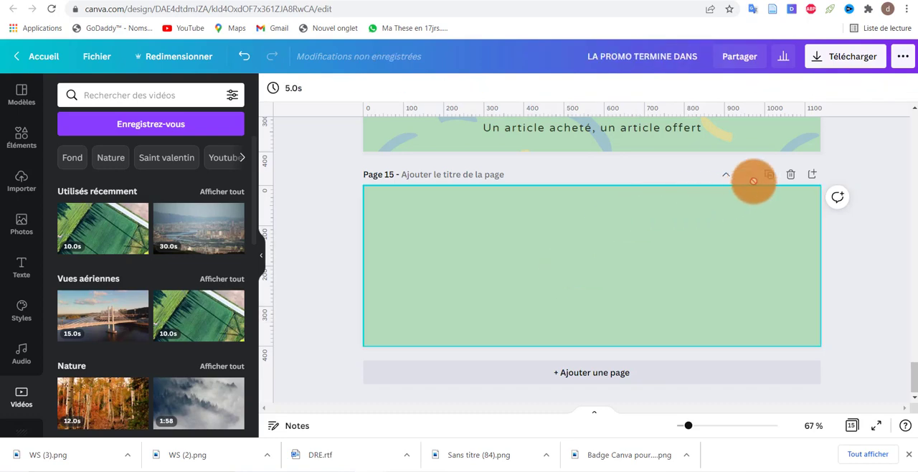
{"action": "left_click", "coordinate": [790, 174]}
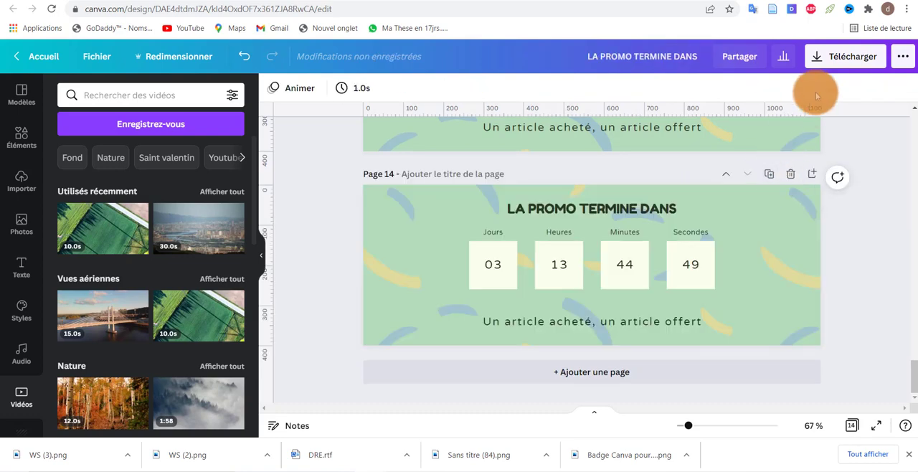
Step: Download all 14 pages of the design as an MP4 video
{"action": "left_click", "coordinate": [832, 56]}
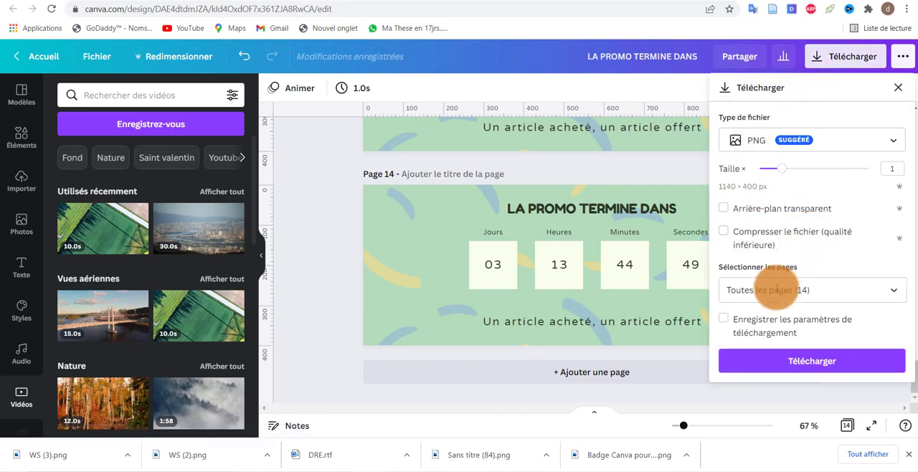
{"action": "left_click", "coordinate": [889, 144]}
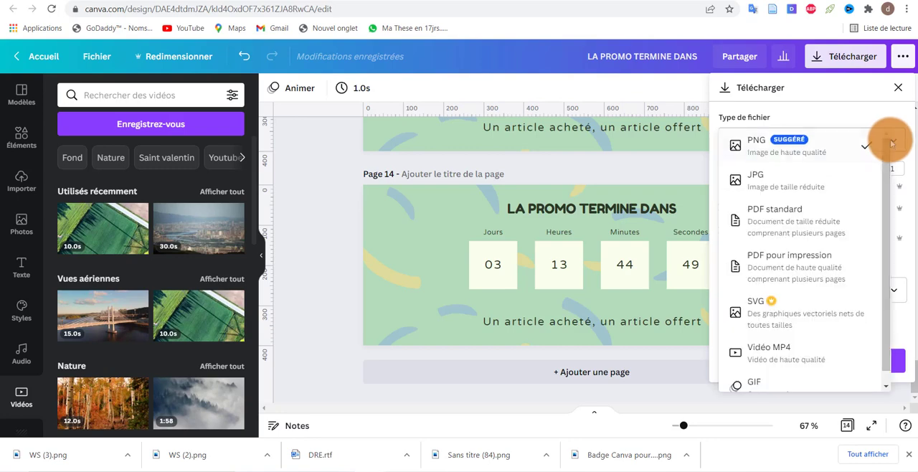
{"action": "scroll", "coordinate": [781, 305], "scroll_direction": "down", "scroll_amount": 1}
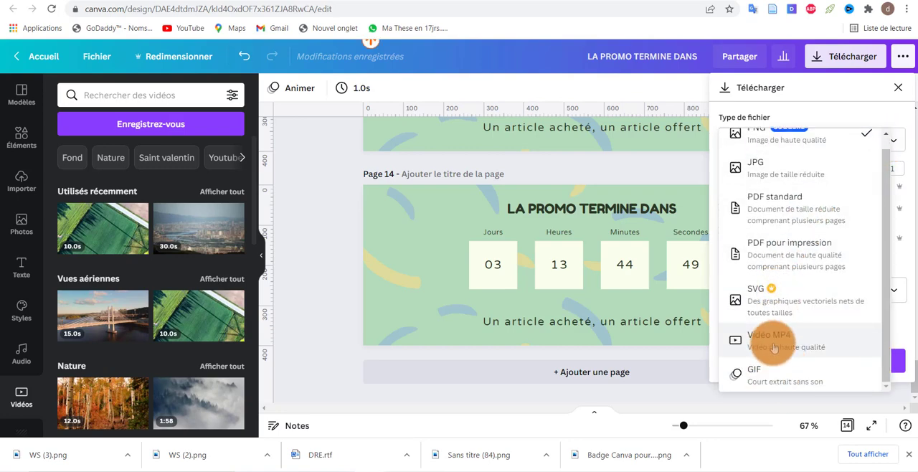
{"action": "scroll", "coordinate": [777, 306], "scroll_direction": "up", "scroll_amount": 1}
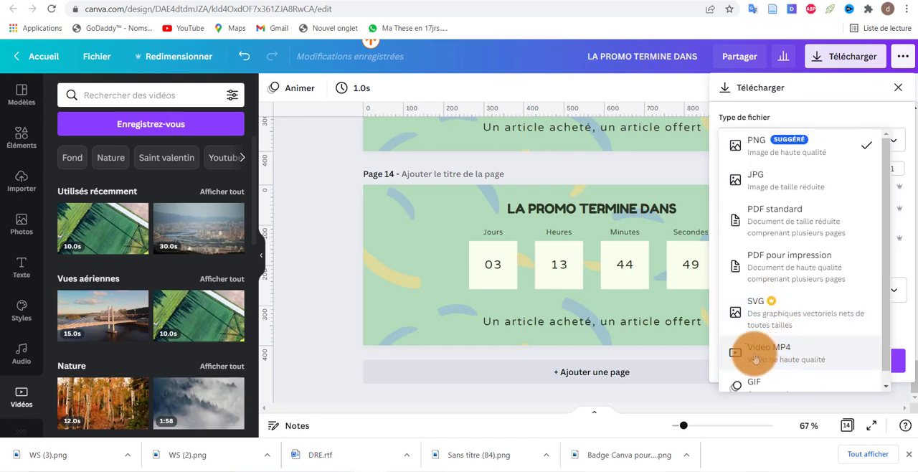
{"action": "scroll", "coordinate": [766, 380], "scroll_direction": "down", "scroll_amount": 1}
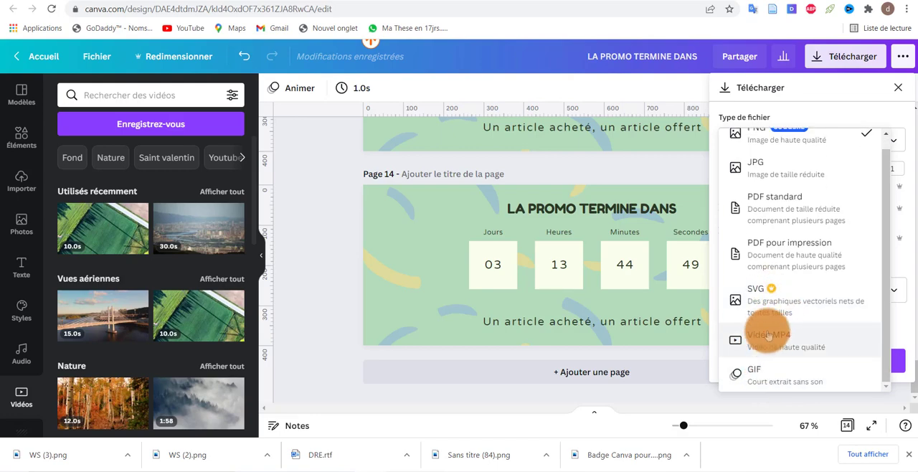
{"action": "left_click", "coordinate": [784, 356]}
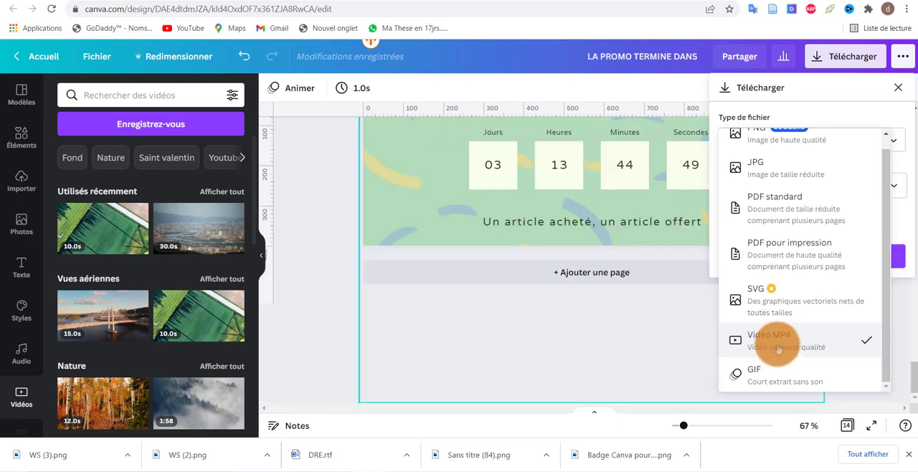
{"action": "scroll", "coordinate": [791, 307], "scroll_direction": "up", "scroll_amount": 1}
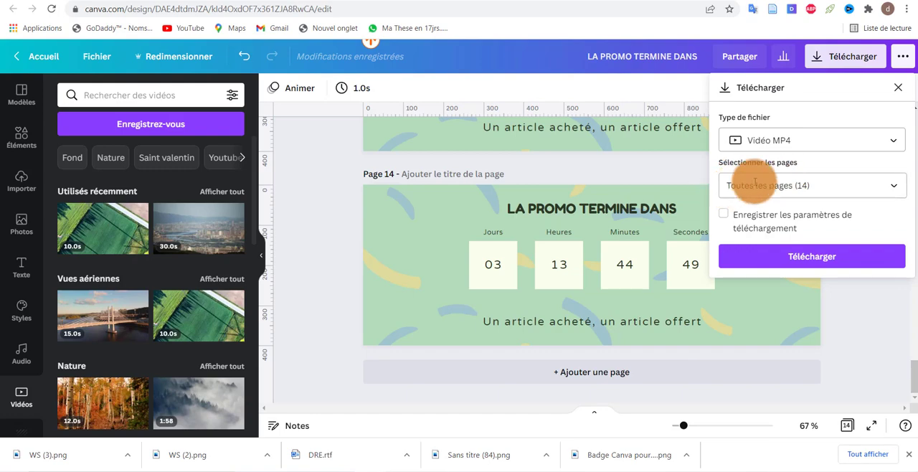
{"action": "left_click", "coordinate": [786, 255]}
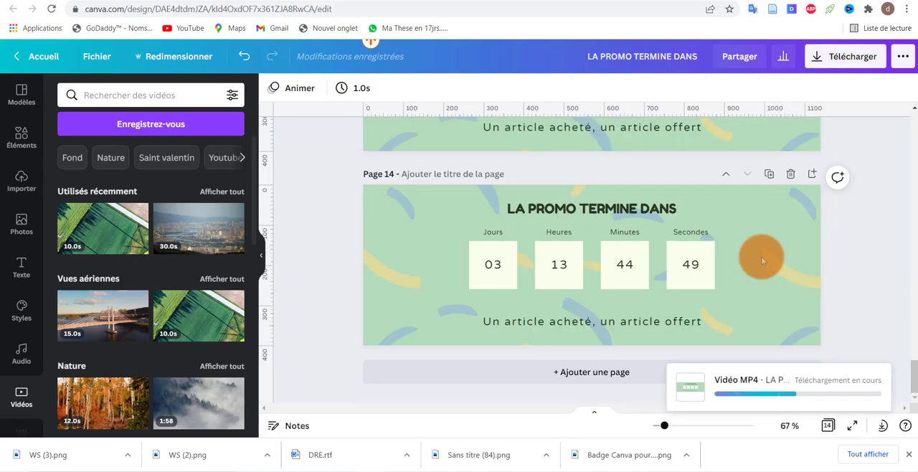
{"action": "scroll", "coordinate": [761, 256], "scroll_direction": "down", "scroll_amount": 2}
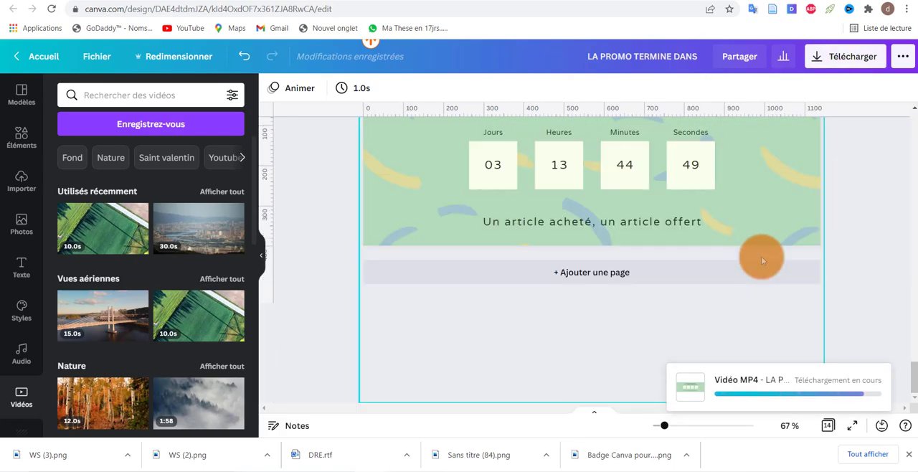
{"action": "scroll", "coordinate": [761, 256], "scroll_direction": "up", "scroll_amount": 2}
{"action": "scroll", "coordinate": [761, 256], "scroll_direction": "down", "scroll_amount": 2}
{"action": "scroll", "coordinate": [761, 256], "scroll_direction": "up", "scroll_amount": 2}
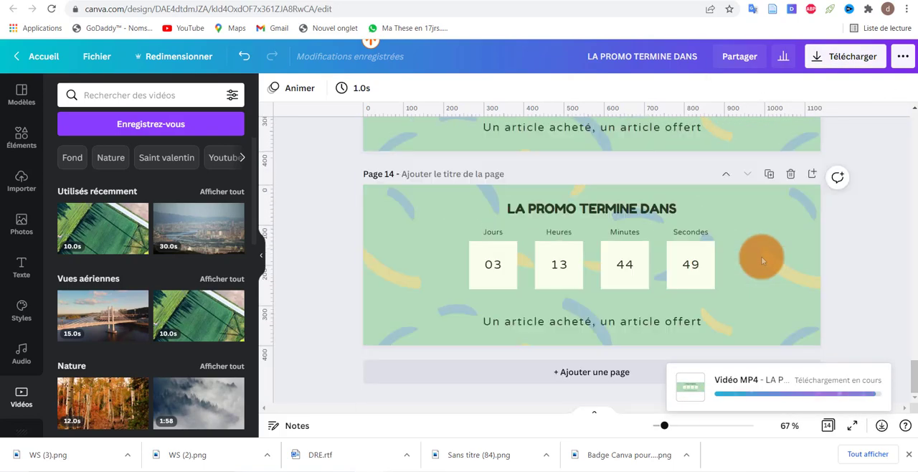
{"action": "scroll", "coordinate": [761, 256], "scroll_direction": "down", "scroll_amount": 2}
{"action": "scroll", "coordinate": [761, 256], "scroll_direction": "up", "scroll_amount": 2}
{"action": "scroll", "coordinate": [761, 256], "scroll_direction": "down", "scroll_amount": 2}
{"action": "scroll", "coordinate": [761, 256], "scroll_direction": "up", "scroll_amount": 2}
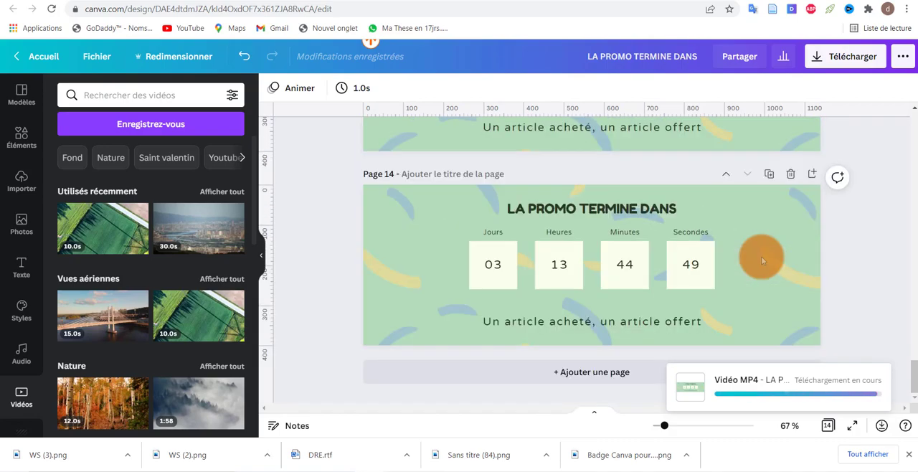
{"action": "scroll", "coordinate": [761, 256], "scroll_direction": "down", "scroll_amount": 2}
{"action": "scroll", "coordinate": [645, 265], "scroll_direction": "up", "scroll_amount": 2}
{"action": "scroll", "coordinate": [455, 289], "scroll_direction": "down", "scroll_amount": 2}
{"action": "scroll", "coordinate": [461, 289], "scroll_direction": "up", "scroll_amount": 2}
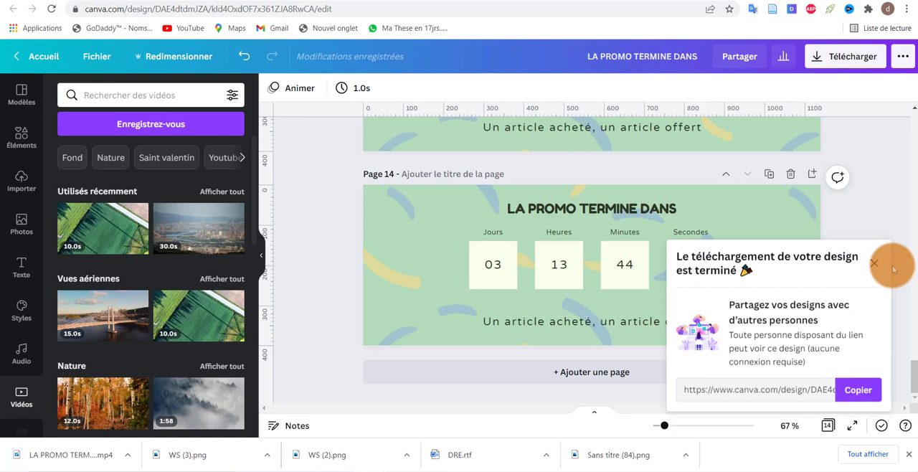
Step: Dismiss the sharing message shown for the completed design download
{"action": "left_click", "coordinate": [875, 264]}
{"action": "scroll", "coordinate": [738, 230], "scroll_direction": "down", "scroll_amount": 2}
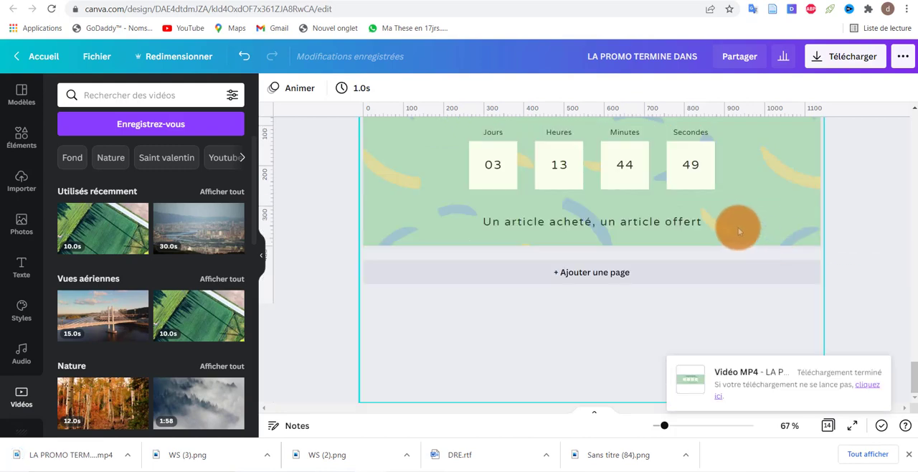
{"action": "scroll", "coordinate": [842, 197], "scroll_direction": "up", "scroll_amount": 2}
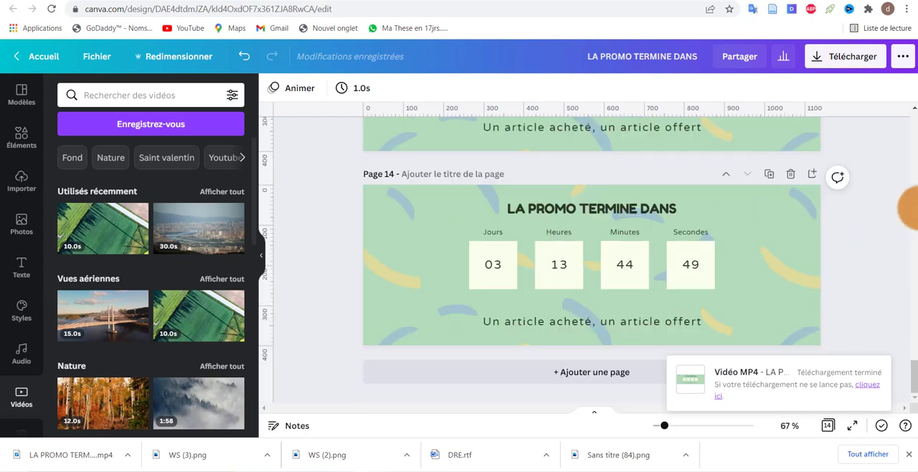
Step: Apply the Pop text animation to the seconds number on page 1
{"action": "scroll", "coordinate": [909, 208], "scroll_direction": "up", "scroll_amount": 10}
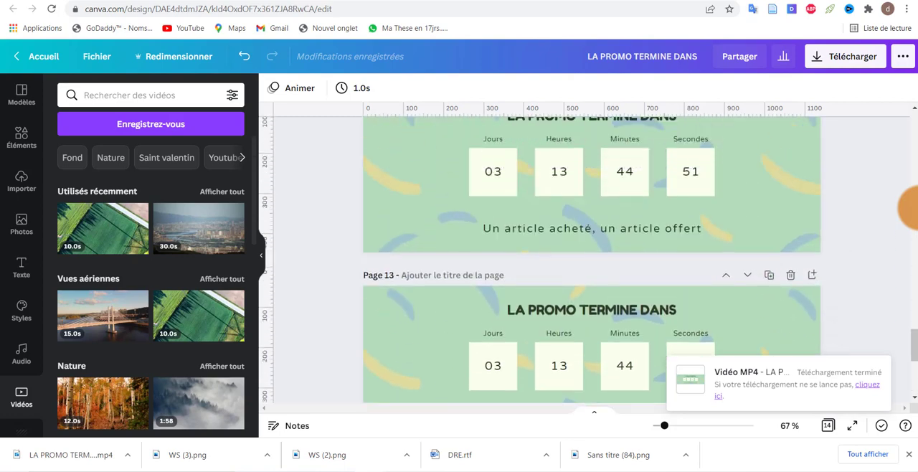
{"action": "scroll", "coordinate": [909, 208], "scroll_direction": "up", "scroll_amount": 10}
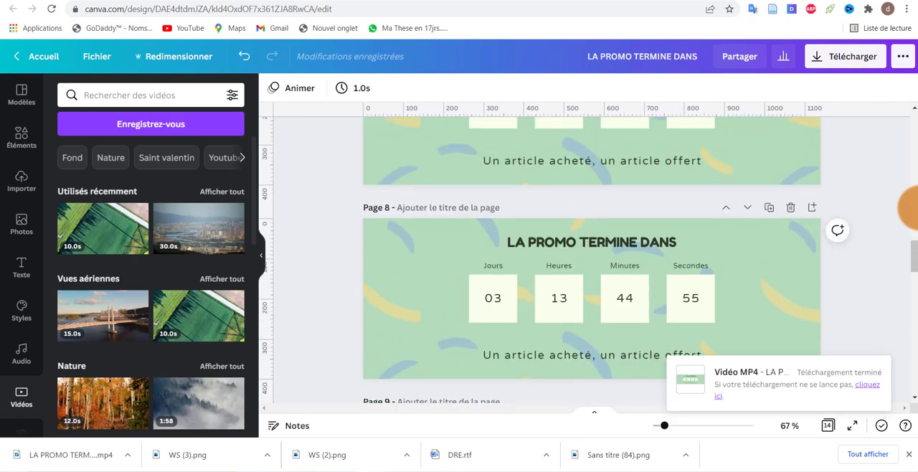
{"action": "scroll", "coordinate": [910, 208], "scroll_direction": "up", "scroll_amount": 15}
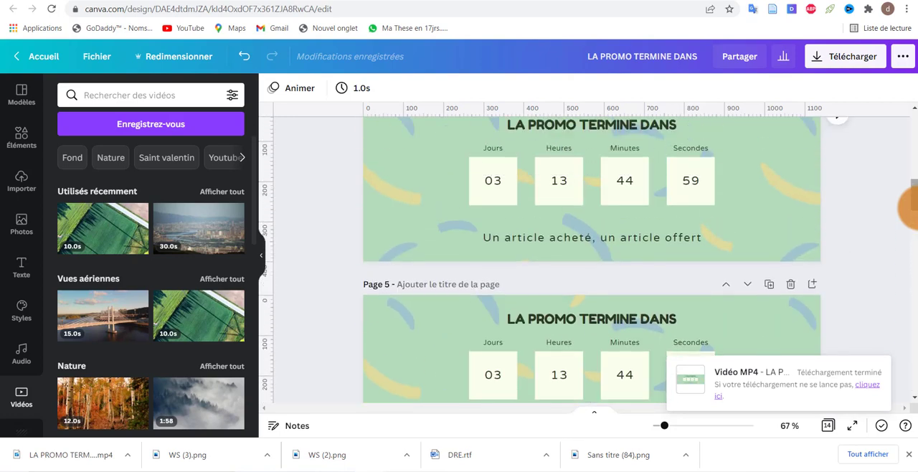
{"action": "scroll", "coordinate": [910, 208], "scroll_direction": "up", "scroll_amount": 1}
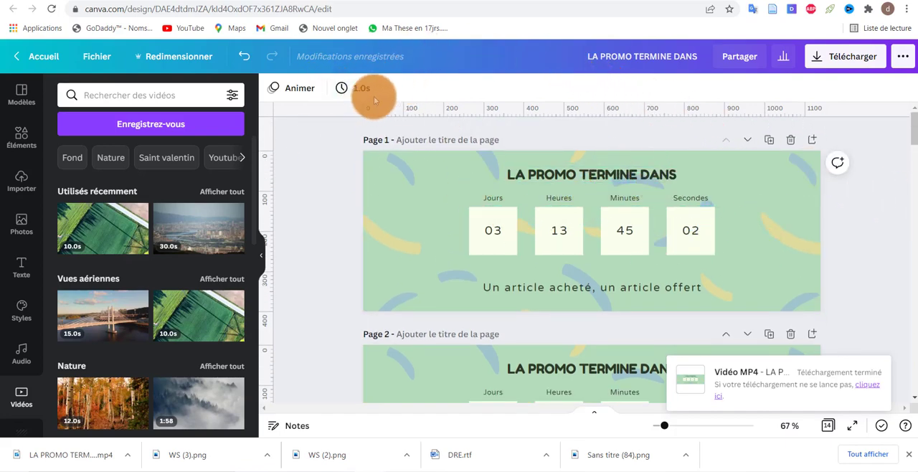
{"action": "left_click", "coordinate": [691, 235]}
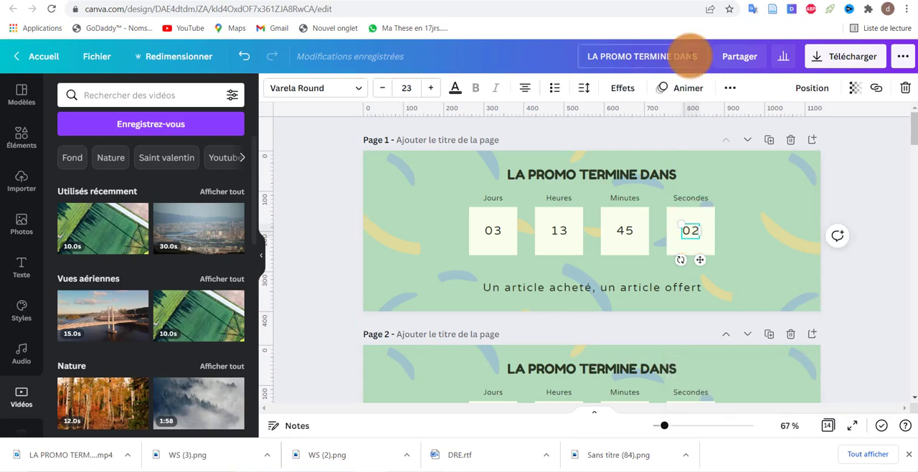
{"action": "left_click", "coordinate": [689, 87]}
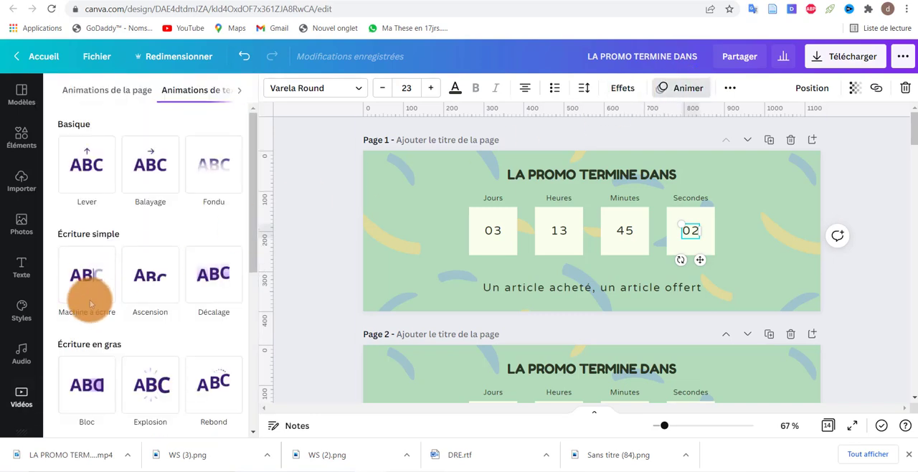
{"action": "scroll", "coordinate": [136, 300], "scroll_direction": "down", "scroll_amount": 4}
{"action": "left_click", "coordinate": [150, 304]}
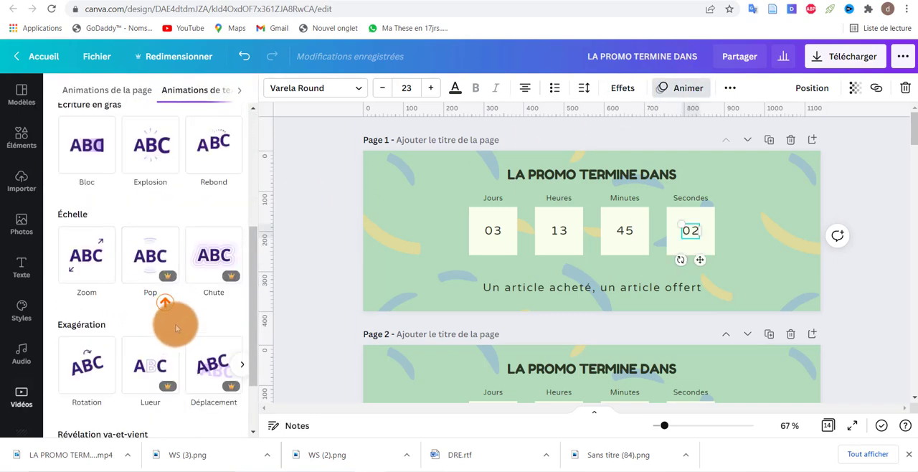
{"action": "left_click", "coordinate": [147, 270]}
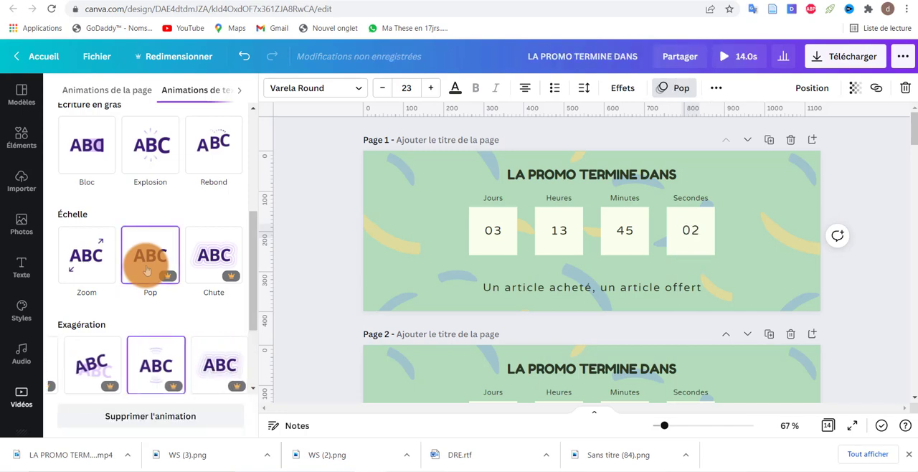
Step: Apply the Pop text animation to the seconds numbers on pages 2 and 3
{"action": "scroll", "coordinate": [738, 240], "scroll_direction": "down", "scroll_amount": 3}
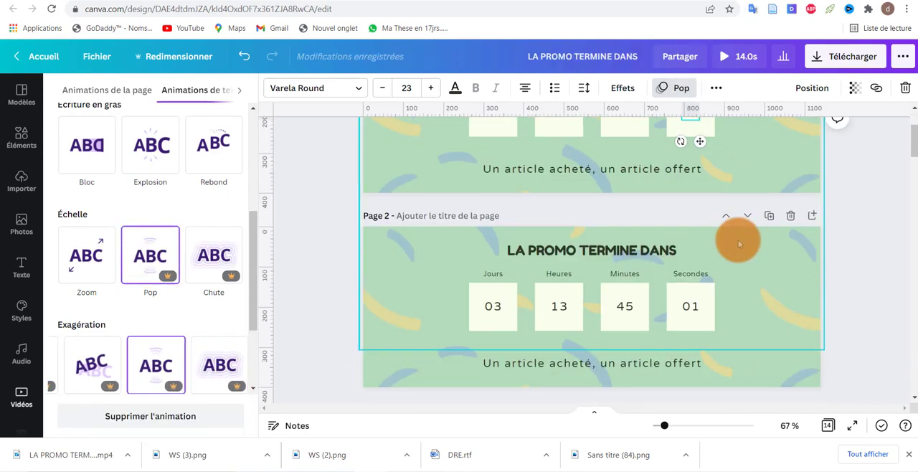
{"action": "left_click", "coordinate": [690, 245]}
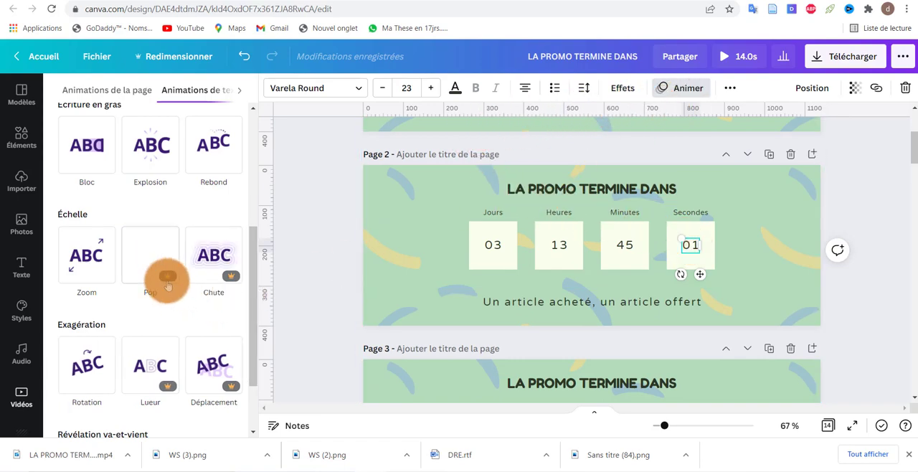
{"action": "left_click", "coordinate": [149, 253]}
{"action": "scroll", "coordinate": [771, 211], "scroll_direction": "down", "scroll_amount": 3}
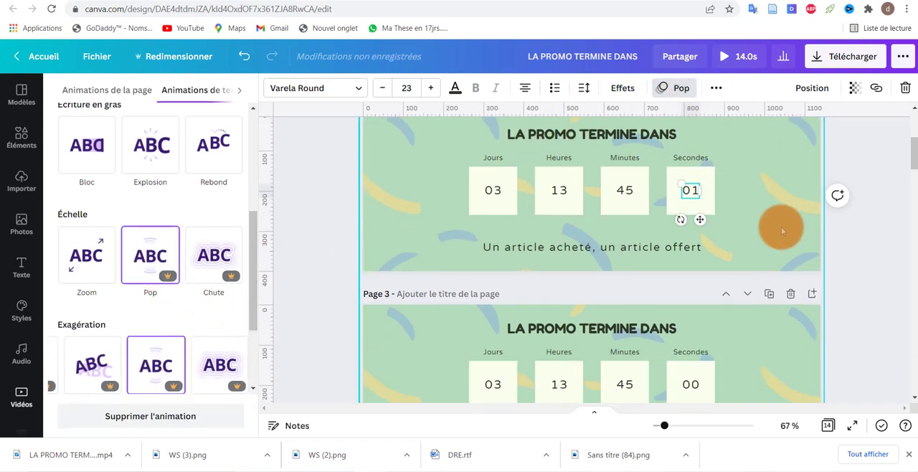
{"action": "left_click", "coordinate": [691, 260]}
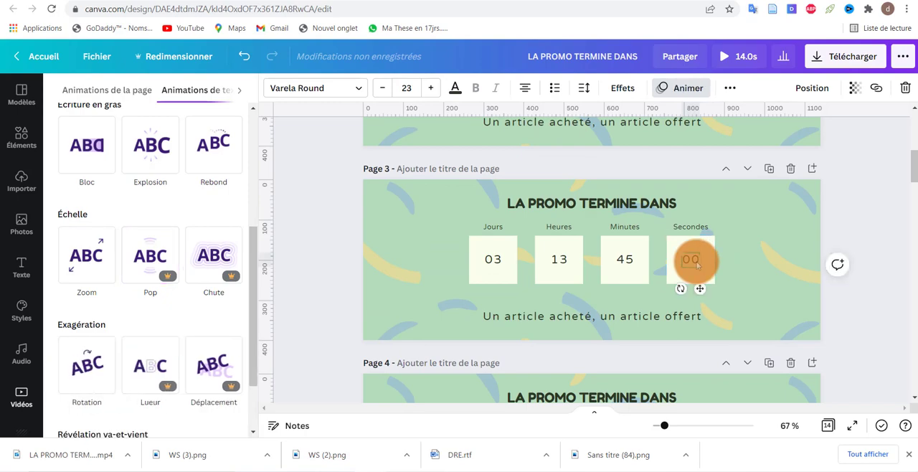
{"action": "scroll", "coordinate": [692, 229], "scroll_direction": "down", "scroll_amount": 1}
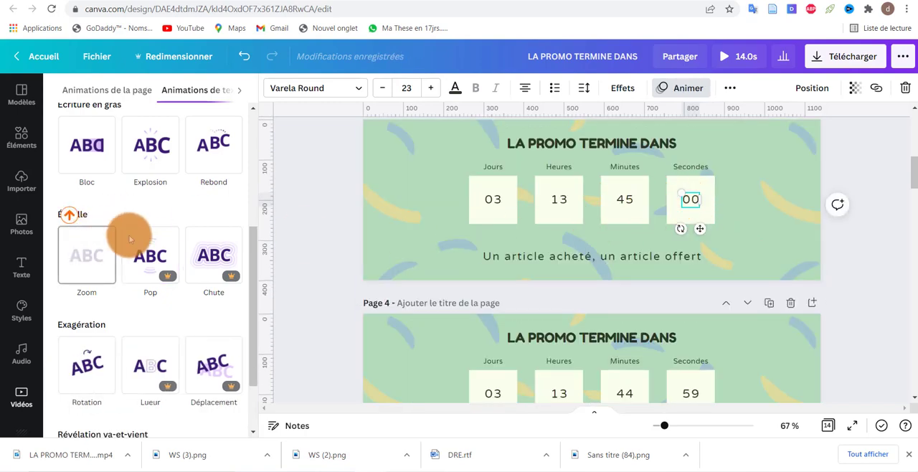
{"action": "left_click", "coordinate": [149, 255]}
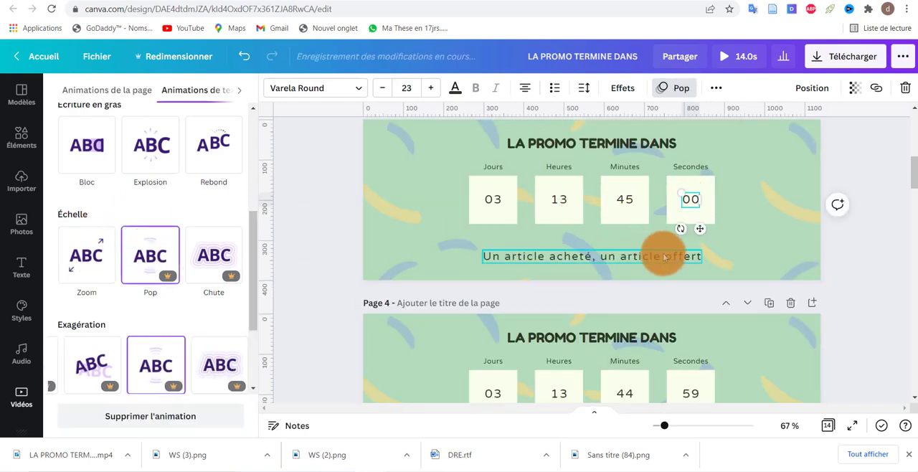
Step: Apply the Pop text animation to the seconds numbers on pages 4 and 5
{"action": "scroll", "coordinate": [681, 287], "scroll_direction": "down", "scroll_amount": 1}
{"action": "left_click", "coordinate": [689, 333]}
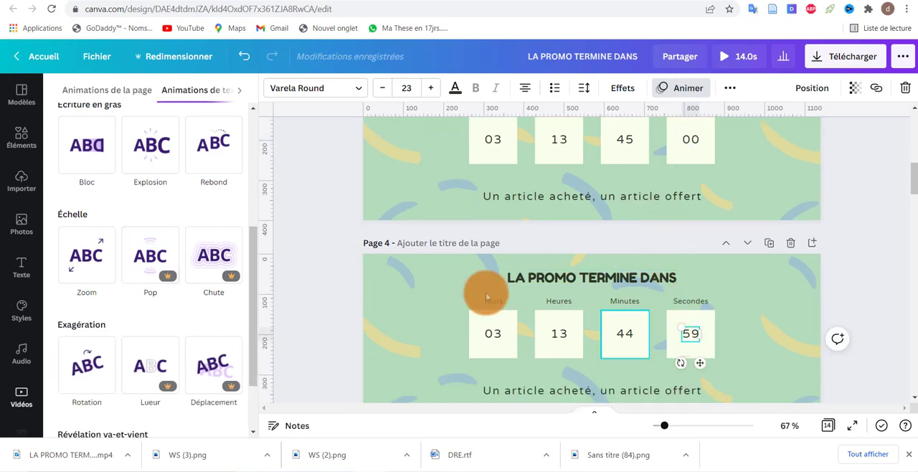
{"action": "left_click", "coordinate": [166, 262]}
{"action": "scroll", "coordinate": [585, 266], "scroll_direction": "down", "scroll_amount": 2}
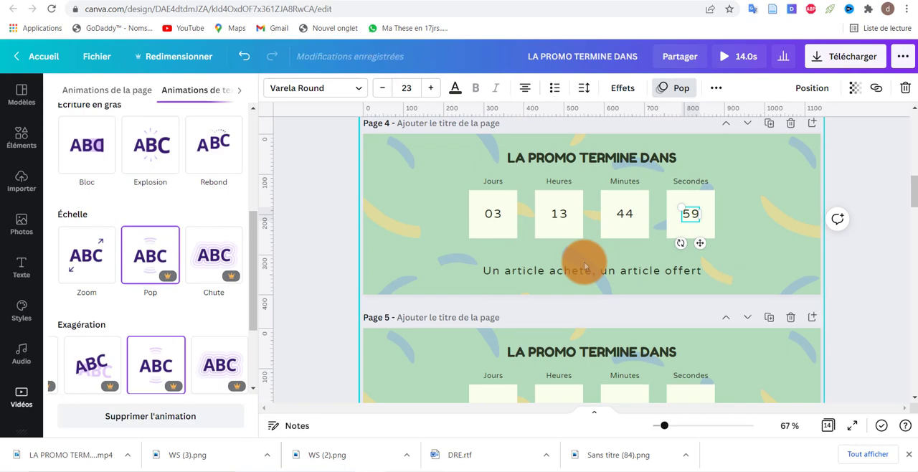
{"action": "scroll", "coordinate": [738, 233], "scroll_direction": "down", "scroll_amount": 2}
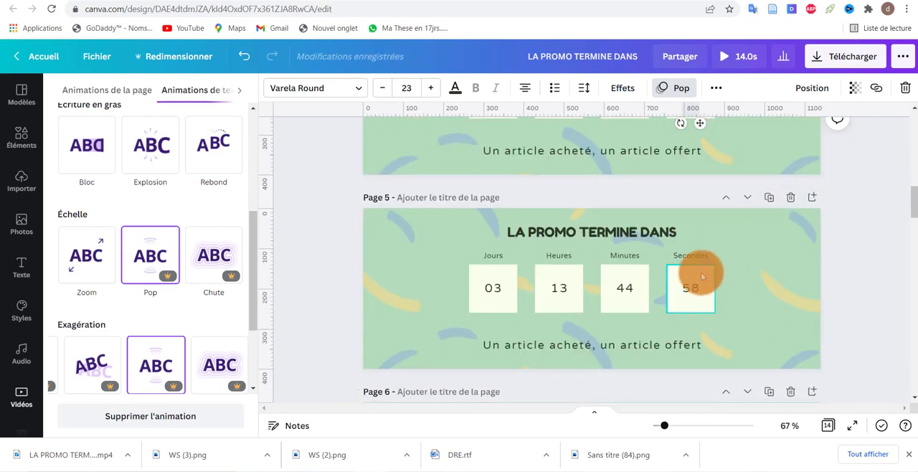
{"action": "left_click", "coordinate": [688, 288]}
{"action": "left_click", "coordinate": [147, 251]}
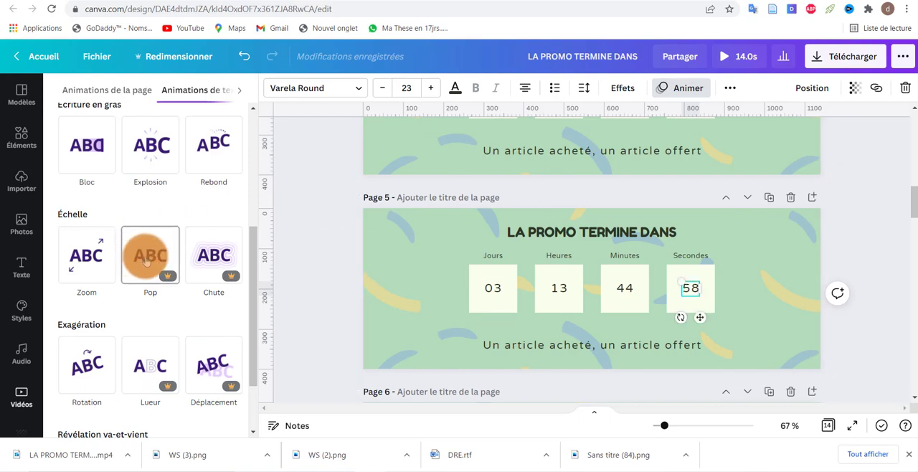
Step: Apply the Pop text animation to the seconds numbers on pages 6 and 7
{"action": "scroll", "coordinate": [674, 225], "scroll_direction": "down", "scroll_amount": 2}
{"action": "left_click", "coordinate": [690, 364]}
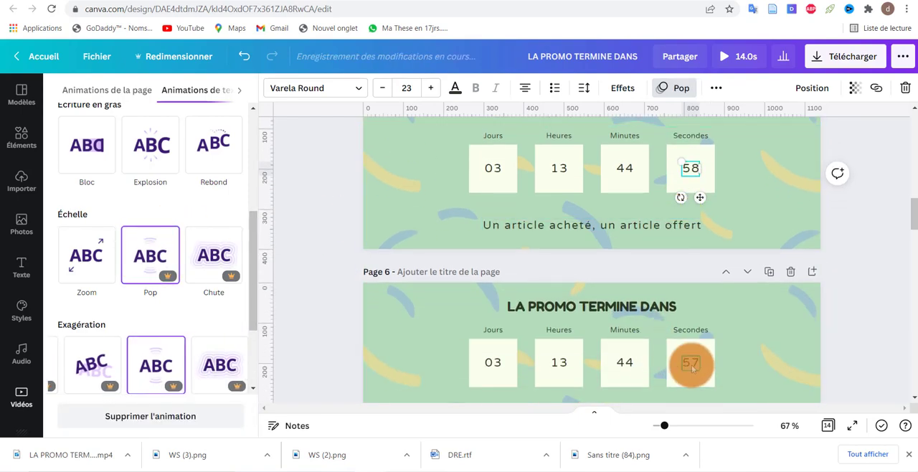
{"action": "left_click", "coordinate": [148, 252]}
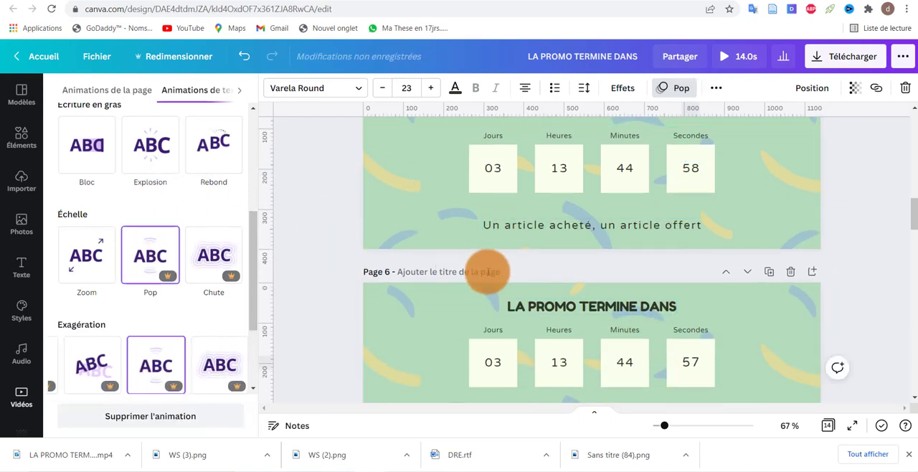
{"action": "scroll", "coordinate": [548, 276], "scroll_direction": "down", "scroll_amount": 2}
{"action": "scroll", "coordinate": [547, 276], "scroll_direction": "down", "scroll_amount": 2}
{"action": "left_click", "coordinate": [690, 377]}
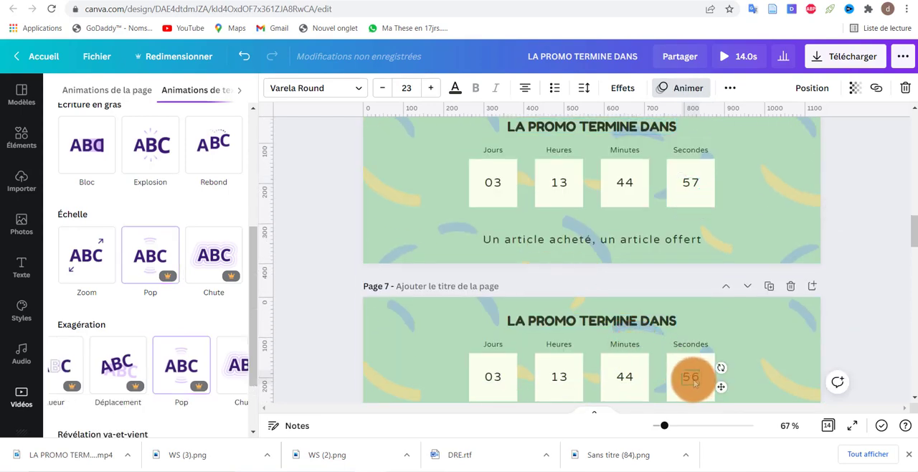
{"action": "left_click", "coordinate": [152, 252]}
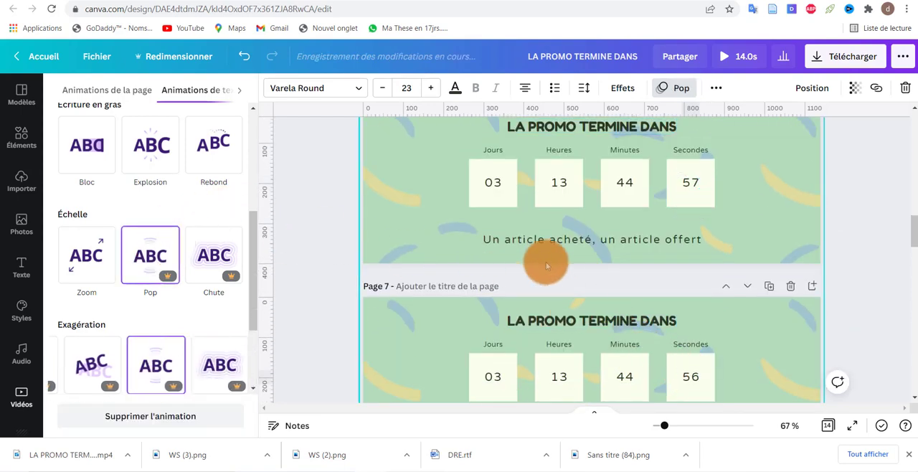
Step: Apply the Pop text animation to the seconds numbers on pages 8 through 11
{"action": "scroll", "coordinate": [574, 301], "scroll_direction": "down", "scroll_amount": 1}
{"action": "left_click", "coordinate": [690, 331]}
{"action": "left_click", "coordinate": [150, 244]}
{"action": "scroll", "coordinate": [659, 262], "scroll_direction": "down", "scroll_amount": 6}
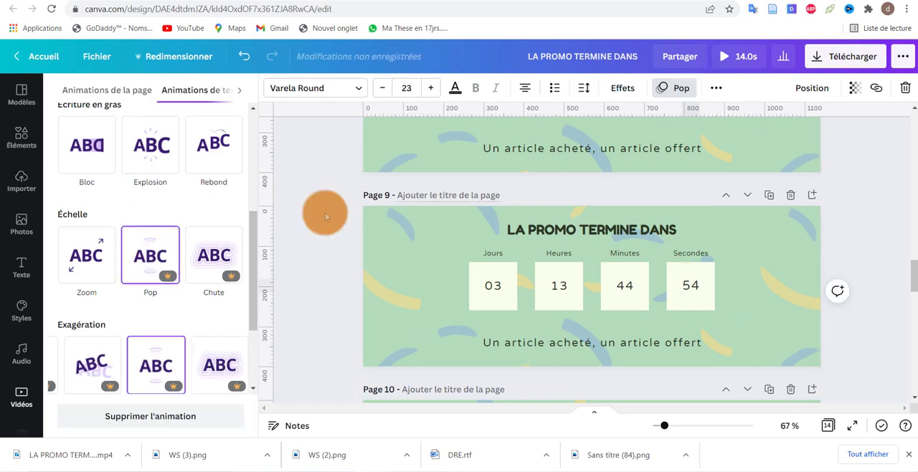
{"action": "scroll", "coordinate": [324, 213], "scroll_direction": "down", "scroll_amount": 7}
{"action": "left_click", "coordinate": [690, 180]}
{"action": "left_click", "coordinate": [150, 256]}
{"action": "scroll", "coordinate": [666, 203], "scroll_direction": "down", "scroll_amount": 5}
{"action": "left_click", "coordinate": [691, 194]}
{"action": "left_click", "coordinate": [150, 256]}
Step: Apply the Pop text animation to the seconds numbers on pages 12, 13 and 14
{"action": "scroll", "coordinate": [639, 246], "scroll_direction": "down", "scroll_amount": 5}
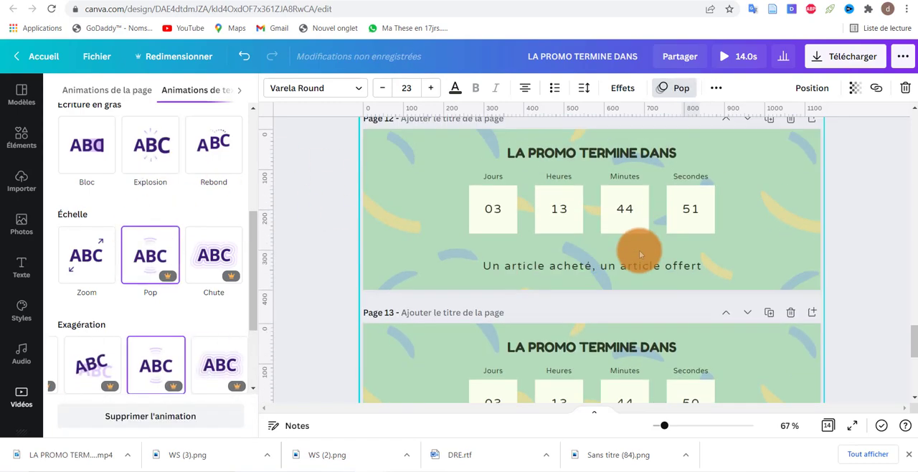
{"action": "left_click", "coordinate": [692, 211]}
{"action": "left_click", "coordinate": [693, 214]}
{"action": "scroll", "coordinate": [162, 258], "scroll_direction": "down", "scroll_amount": 4}
{"action": "left_click", "coordinate": [142, 311]}
{"action": "scroll", "coordinate": [688, 194], "scroll_direction": "down", "scroll_amount": 5}
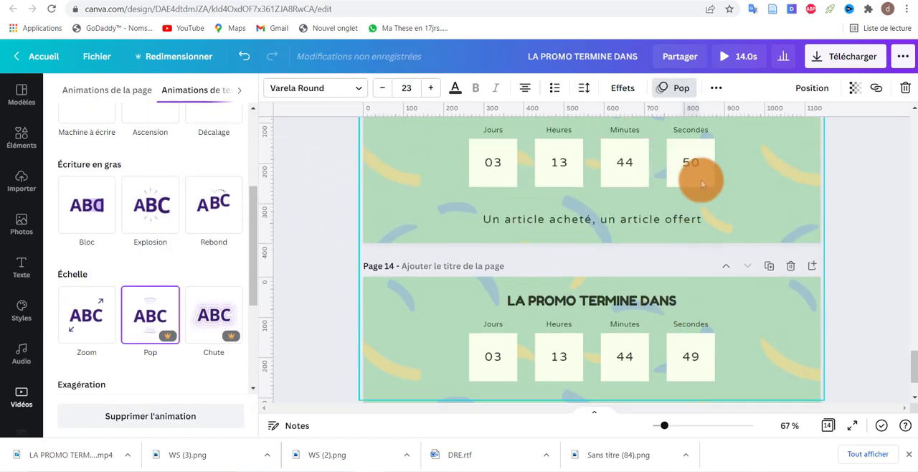
{"action": "left_click", "coordinate": [694, 169]}
{"action": "left_click", "coordinate": [156, 319]}
{"action": "scroll", "coordinate": [689, 248], "scroll_direction": "down", "scroll_amount": 3}
{"action": "left_click", "coordinate": [693, 260]}
{"action": "left_click", "coordinate": [154, 315]}
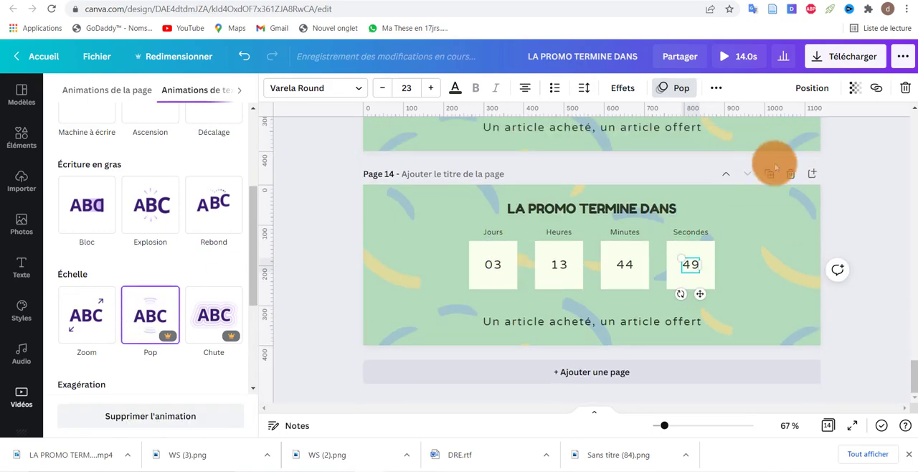
Step: Duplicate the last page twice, setting the seconds to 48 on page 15 and 47 on page 16
{"action": "left_click", "coordinate": [770, 174]}
{"action": "double_click", "coordinate": [691, 265]}
{"action": "type", "text": "48"}
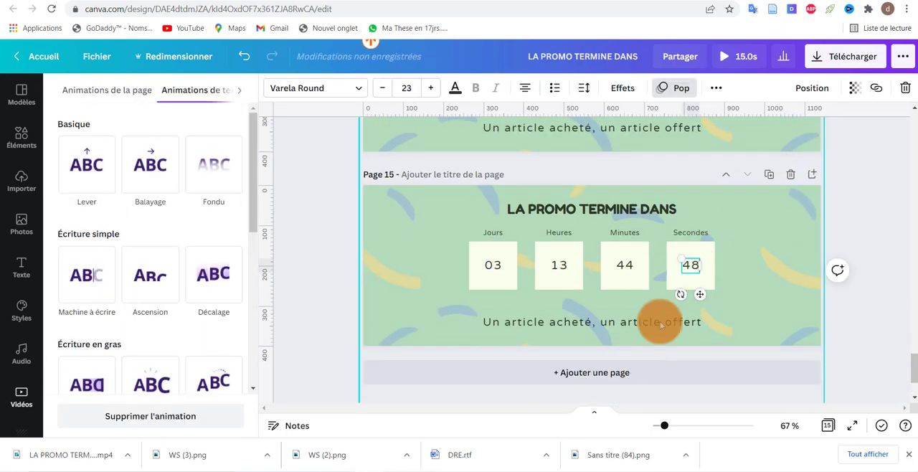
{"action": "left_click", "coordinate": [770, 174]}
{"action": "double_click", "coordinate": [693, 265]}
{"action": "type", "text": "47"}
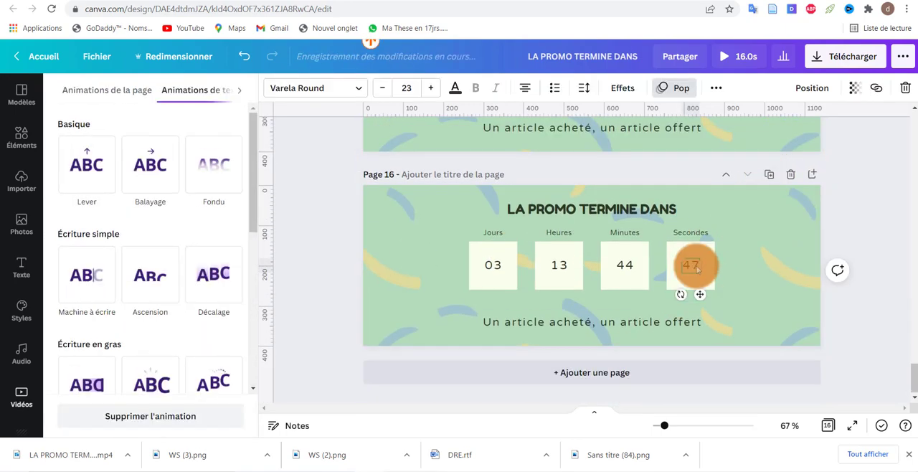
Step: Add pages 17 and 18 by duplicating the last page, with the seconds set to 46 and 45
{"action": "left_click", "coordinate": [778, 175]}
{"action": "double_click", "coordinate": [691, 264]}
{"action": "type", "text": "46"}
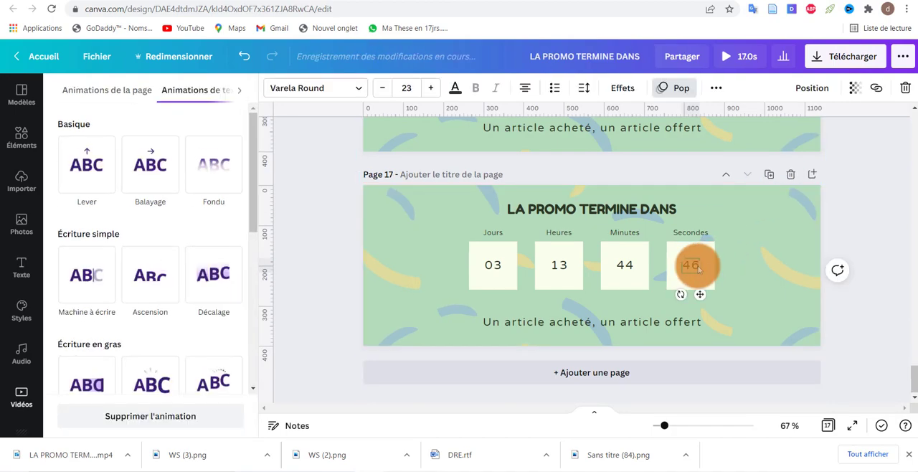
{"action": "left_click", "coordinate": [771, 174]}
{"action": "double_click", "coordinate": [696, 267]}
{"action": "type", "text": "45"}
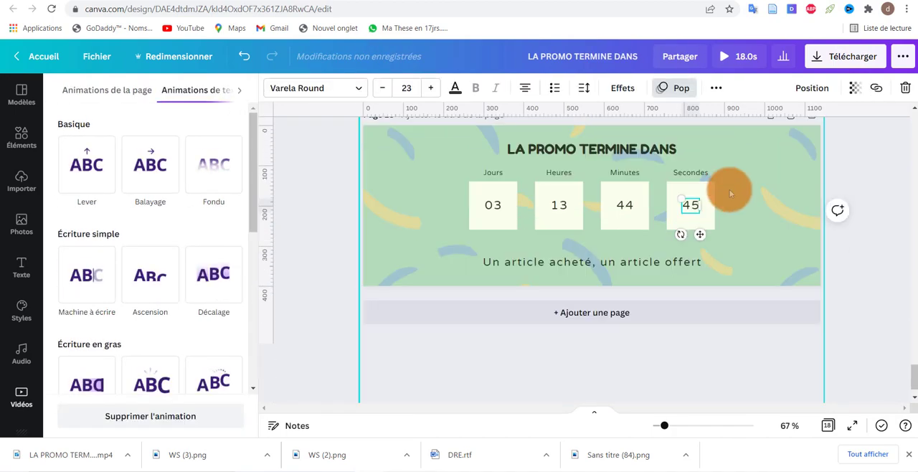
Step: Add pages 19 and 20 by duplicating the last page, with the seconds set to 44 and 43
{"action": "left_click", "coordinate": [770, 173]}
{"action": "double_click", "coordinate": [697, 267]}
{"action": "type", "text": "44"}
{"action": "left_click", "coordinate": [768, 174]}
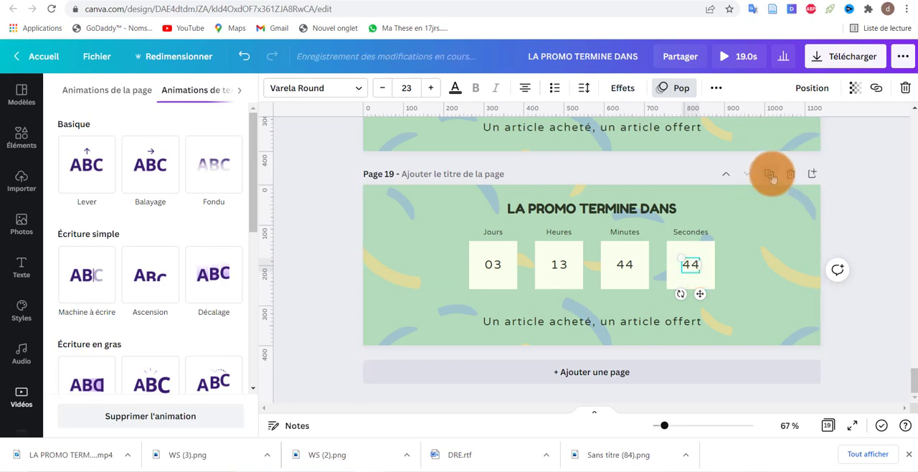
{"action": "left_click", "coordinate": [695, 267]}
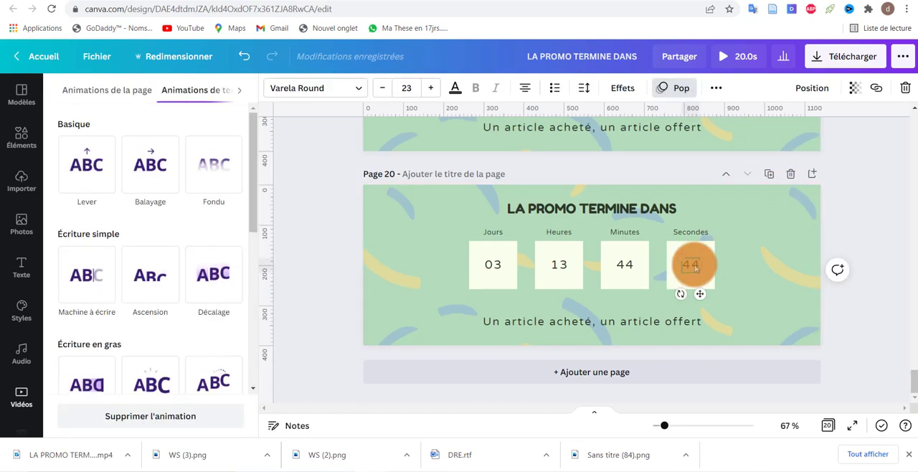
{"action": "type", "text": "43"}
Step: Add pages 21 and 22 by duplicating the last page, with the seconds set to 42 and 41
{"action": "left_click", "coordinate": [769, 173]}
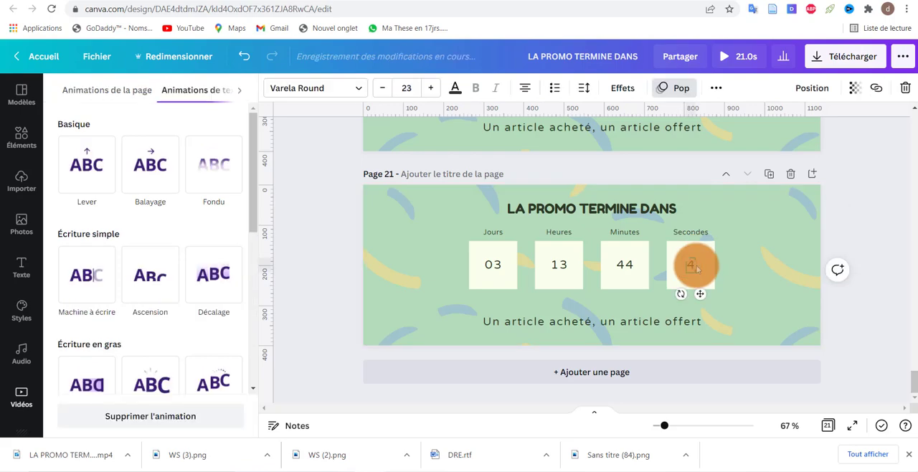
{"action": "type", "text": "2"}
{"action": "scroll", "coordinate": [697, 265], "scroll_direction": "up", "scroll_amount": 1}
{"action": "scroll", "coordinate": [717, 243], "scroll_direction": "down", "scroll_amount": 2}
{"action": "scroll", "coordinate": [743, 222], "scroll_direction": "up", "scroll_amount": 1}
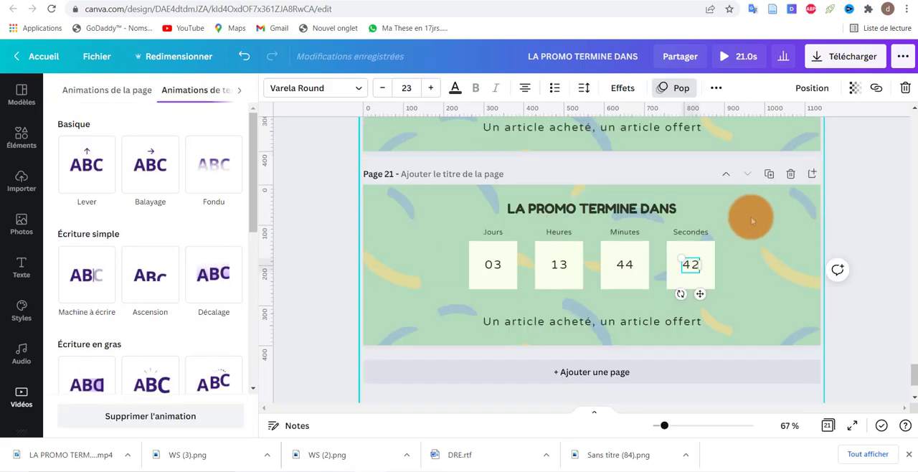
{"action": "left_click", "coordinate": [769, 173]}
{"action": "left_click", "coordinate": [696, 265]}
{"action": "type", "text": "41"}
Step: Add pages 23 and 24 by duplicating the last page, with the seconds set to 40 and 39
{"action": "left_click", "coordinate": [769, 174]}
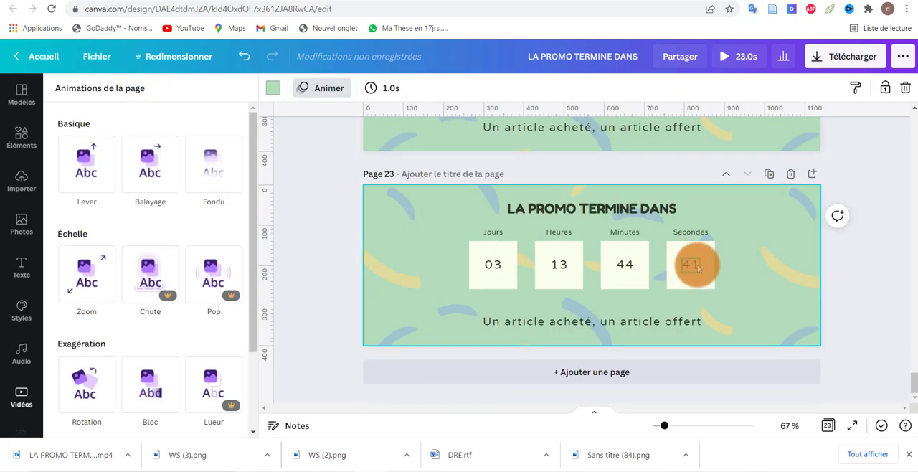
{"action": "left_click", "coordinate": [696, 266]}
{"action": "type", "text": "40"}
{"action": "left_click", "coordinate": [769, 174]}
{"action": "left_click", "coordinate": [696, 267]}
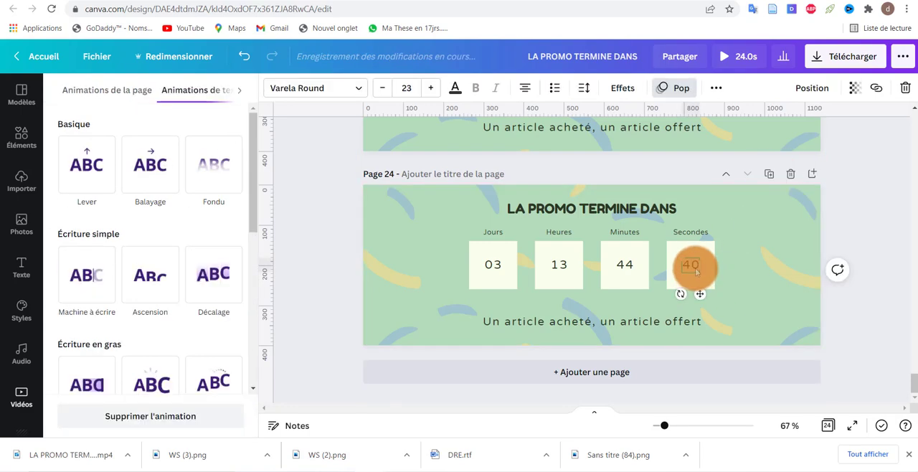
{"action": "type", "text": "39"}
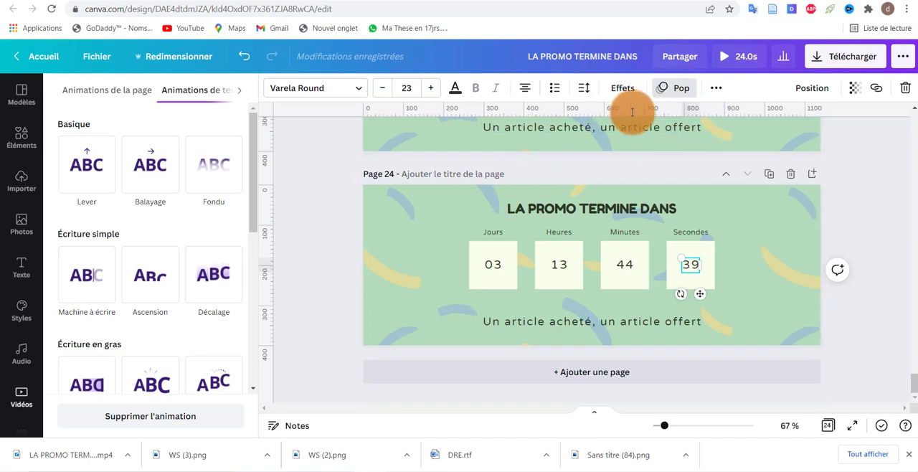
Step: Add pages 25 and 26 by duplicating the last page, with the seconds set to 38 and 37
{"action": "left_click", "coordinate": [769, 176]}
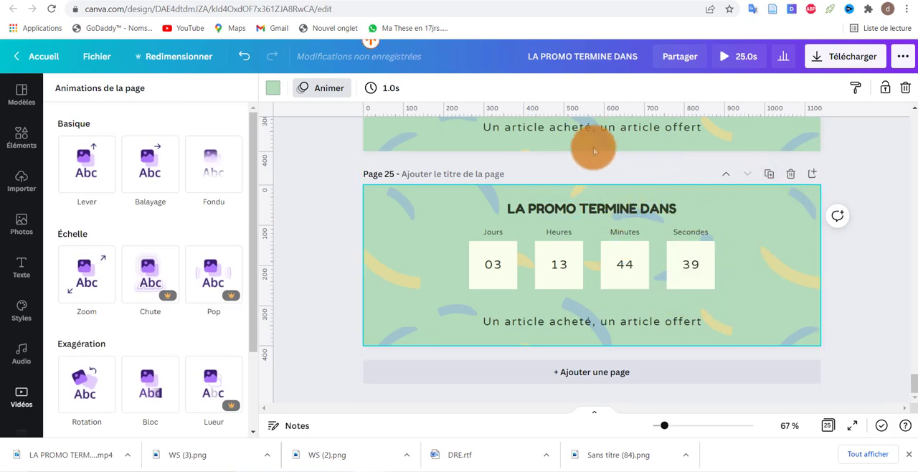
{"action": "left_click", "coordinate": [693, 265]}
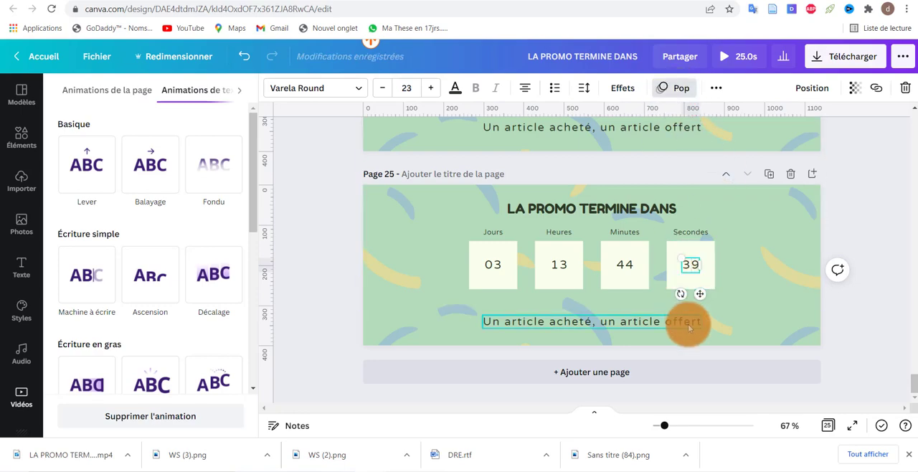
{"action": "key", "text": "BackSpace"}
{"action": "left_click", "coordinate": [770, 175]}
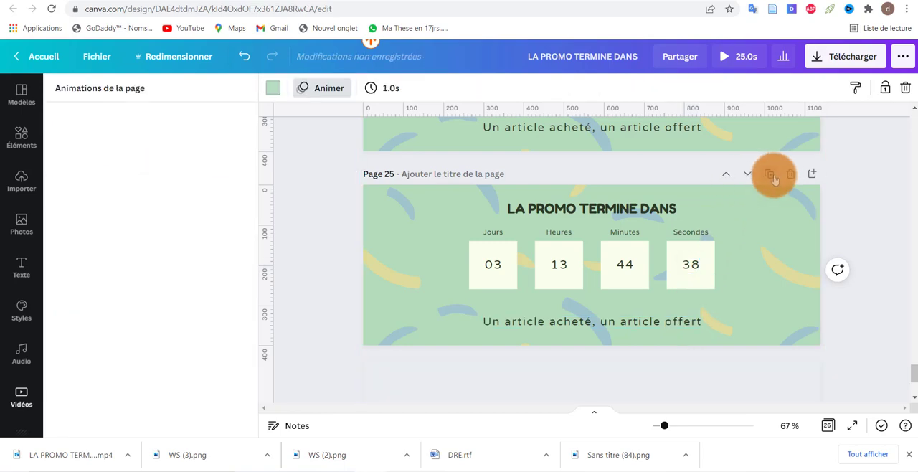
{"action": "left_click", "coordinate": [696, 266]}
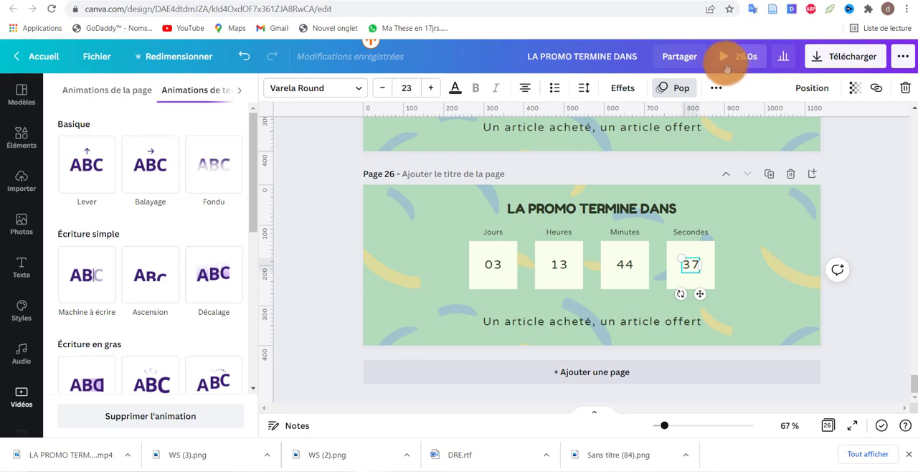
Step: Download all pages of the countdown as an MP4 video and open the downloaded file to play it
{"action": "left_click", "coordinate": [823, 60]}
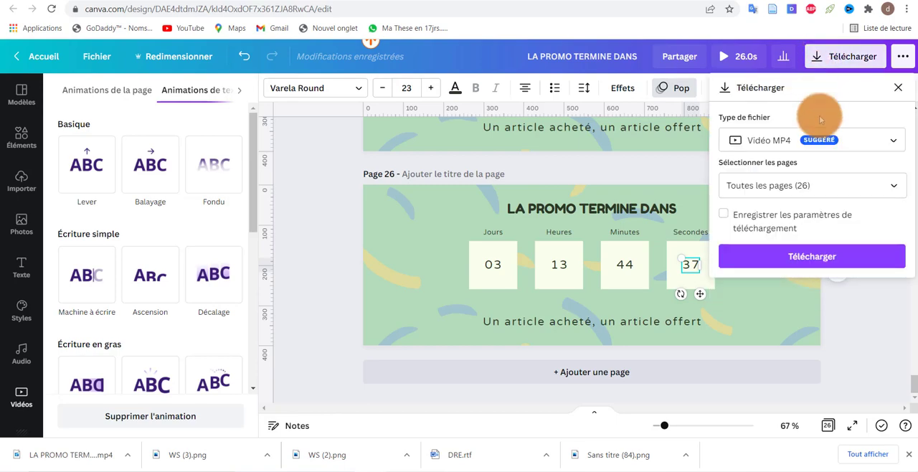
{"action": "left_click", "coordinate": [825, 253]}
{"action": "left_click", "coordinate": [506, 250]}
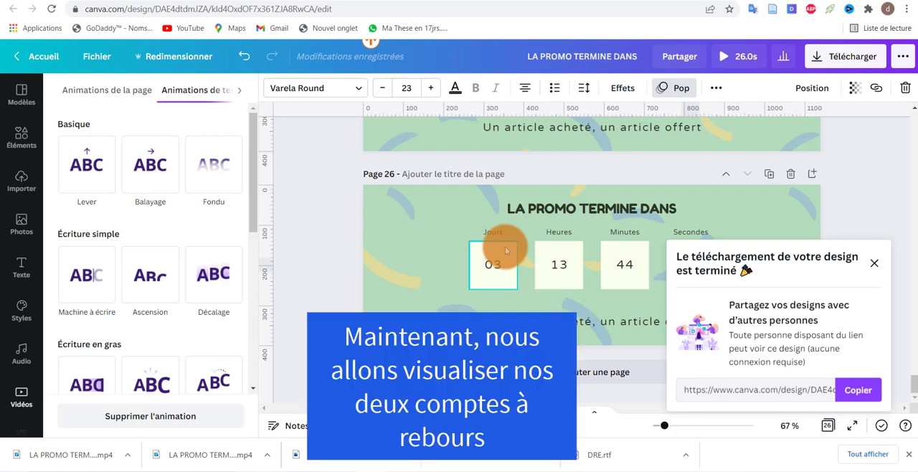
{"action": "left_click", "coordinate": [202, 457]}
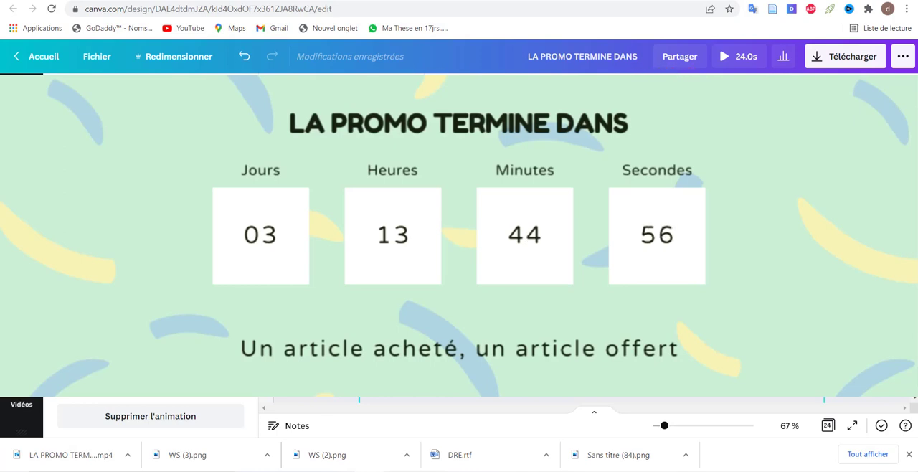
{"action": "key", "text": "ctrl+d"}
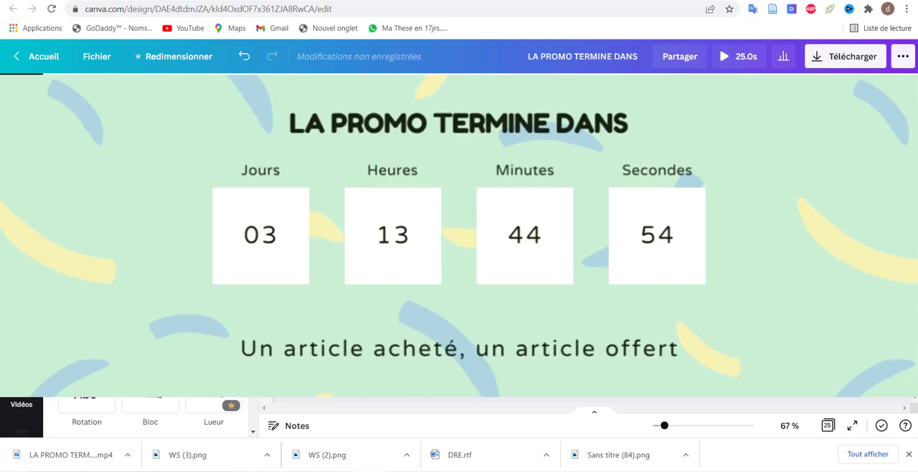